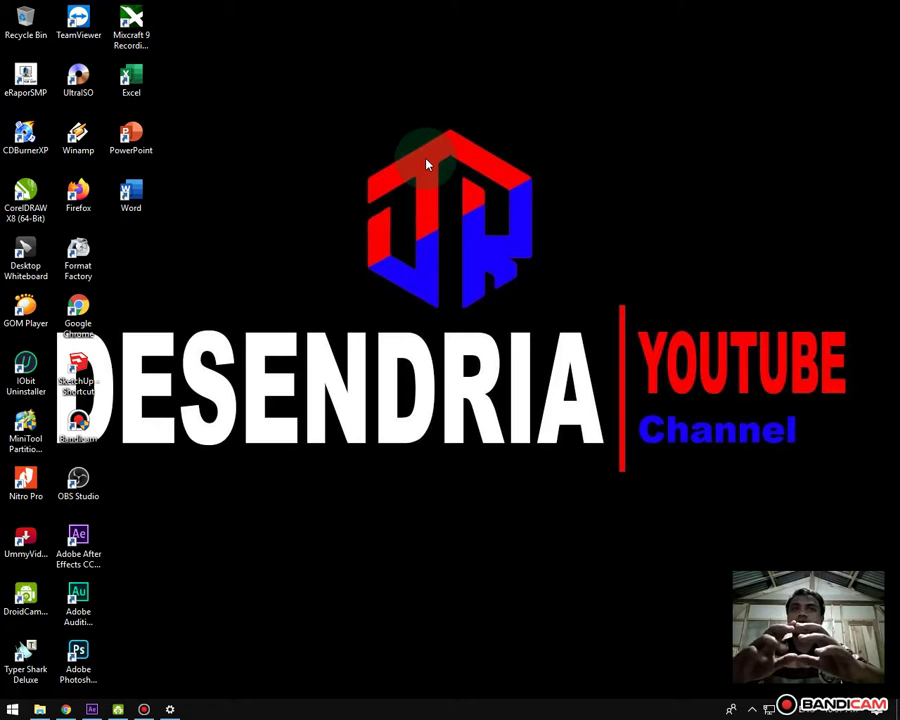
Step: Refresh the Windows desktop from its right-click menu
left_click(284, 155)
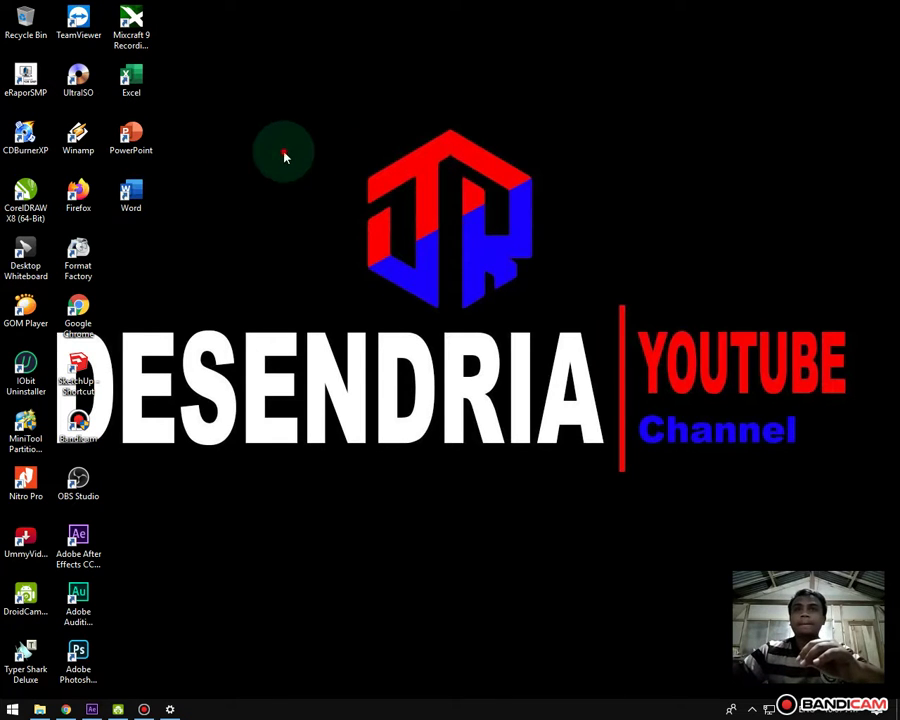
right_click(284, 155)
left_click(314, 210)
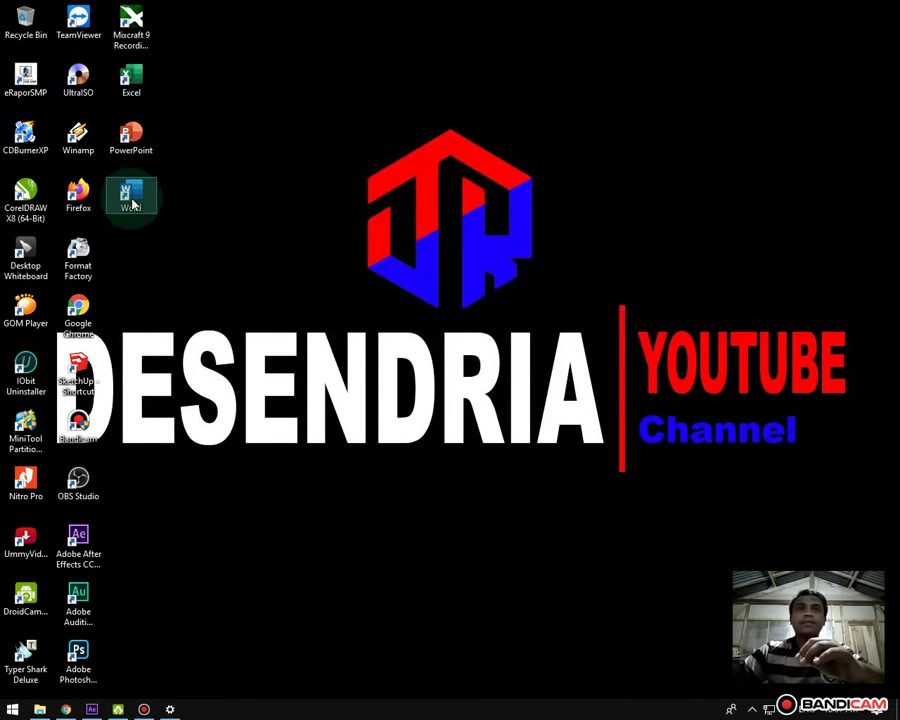
Step: Launch Word from its desktop shortcut and start a blank document
double_click(130, 198)
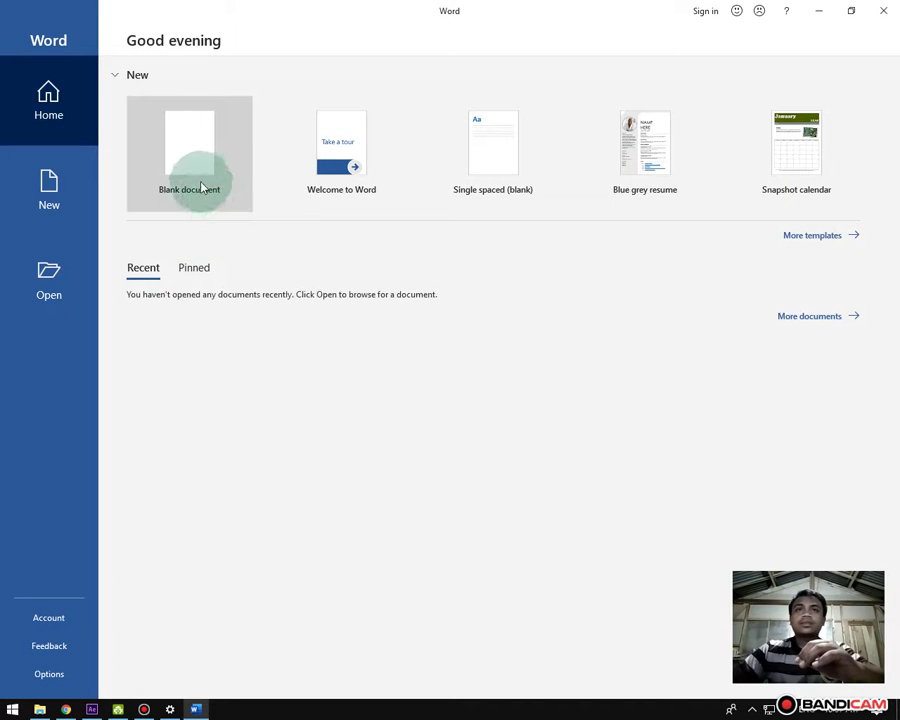
left_click(200, 182)
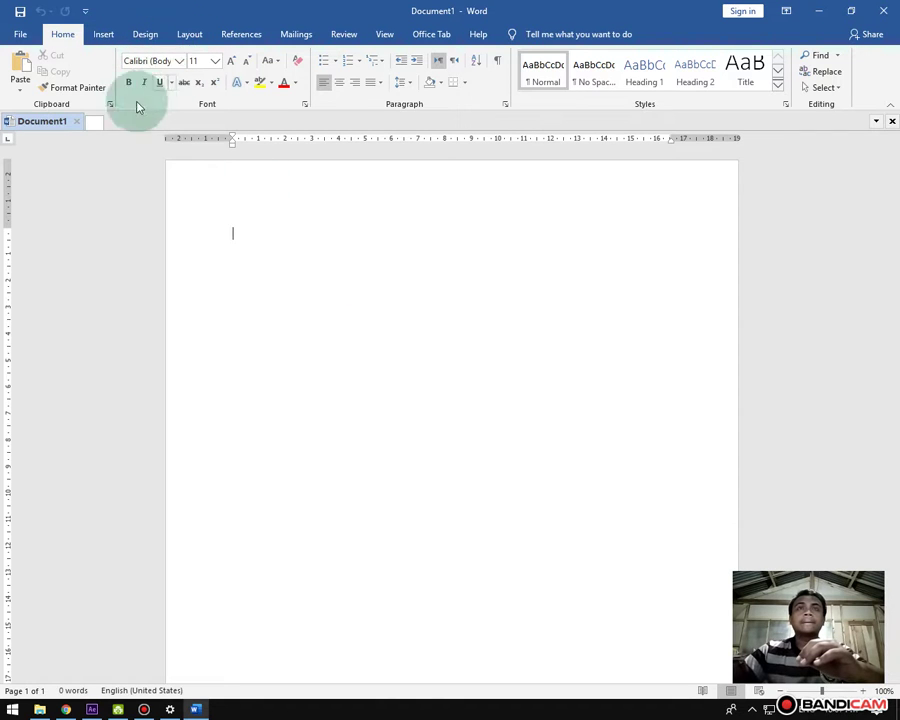
Step: Open Page Setup's Paper tab and browse the paper size list
left_click(186, 38)
left_click(229, 104)
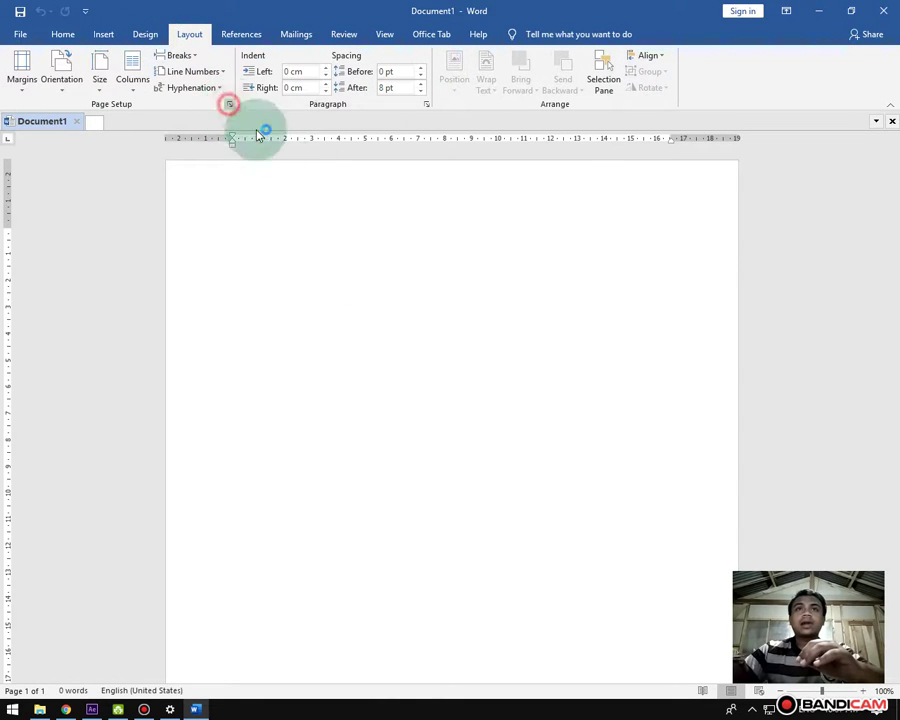
left_click(373, 182)
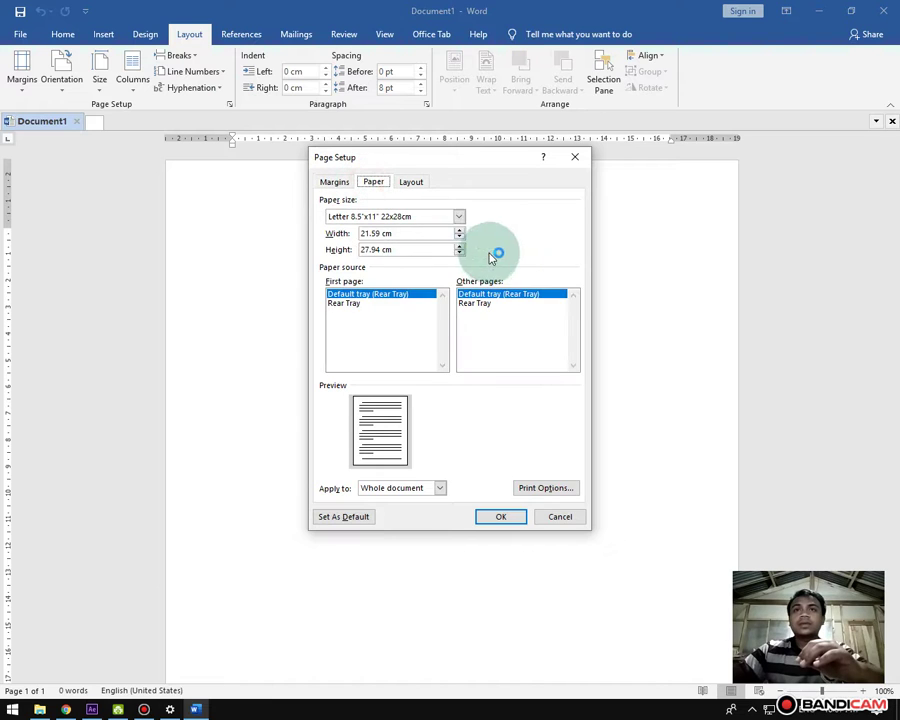
left_click(459, 218)
left_click_drag(460, 234, 458, 252)
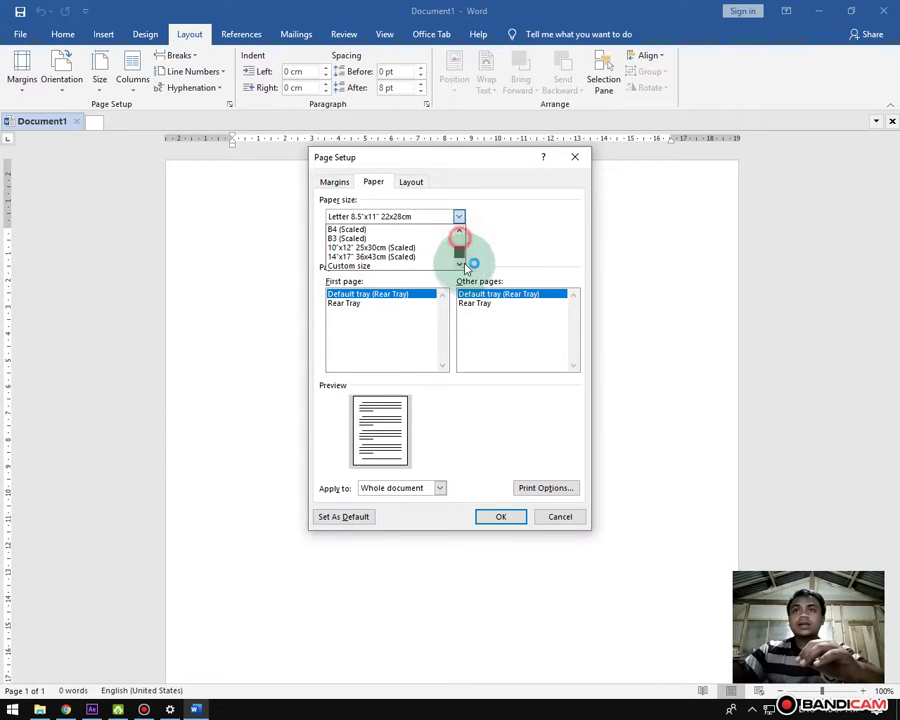
scroll(381, 260, "up", 3)
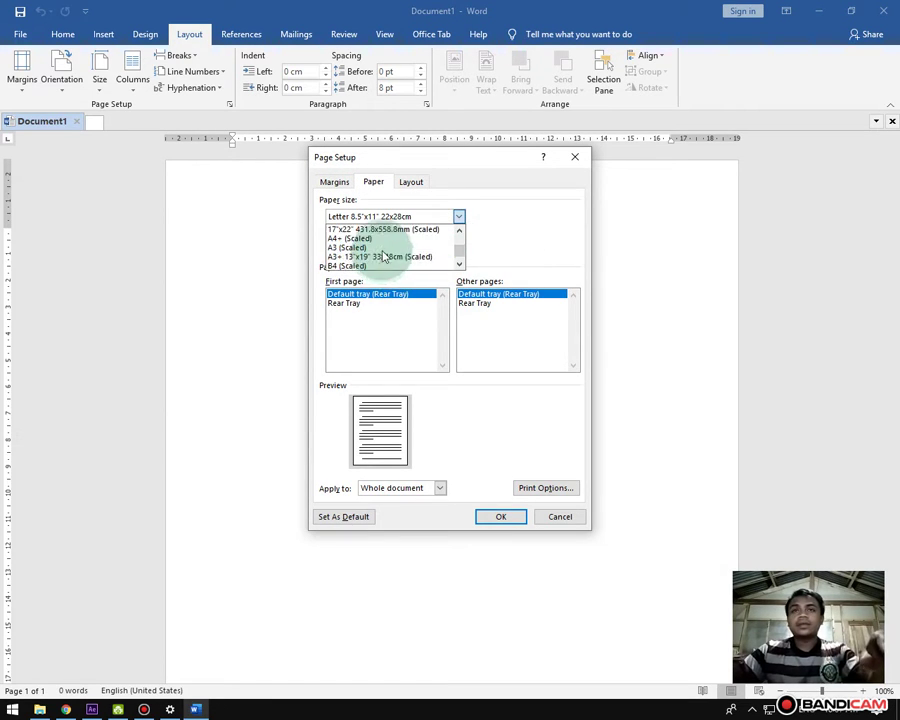
scroll(381, 256, "up", 3)
scroll(386, 245, "up", 3)
scroll(458, 245, "up", 5)
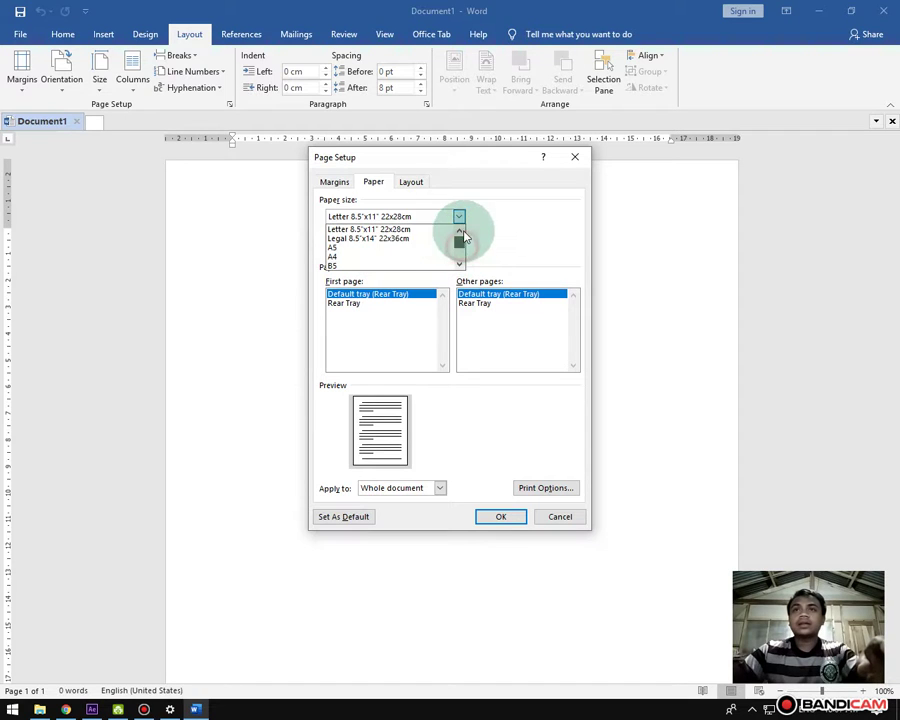
scroll(407, 245, "down", 1)
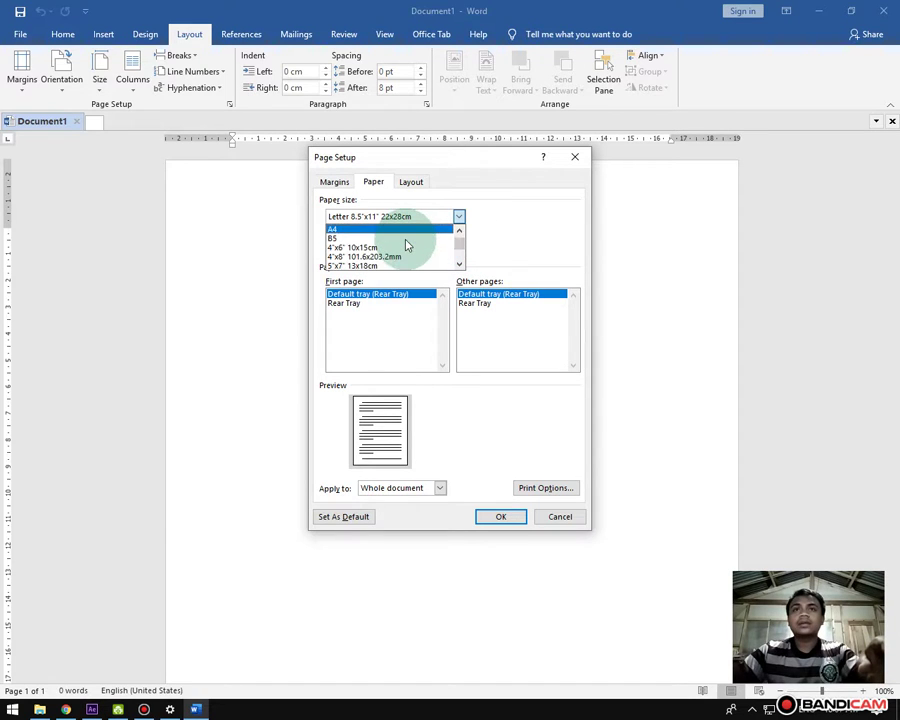
scroll(407, 245, "down", 1)
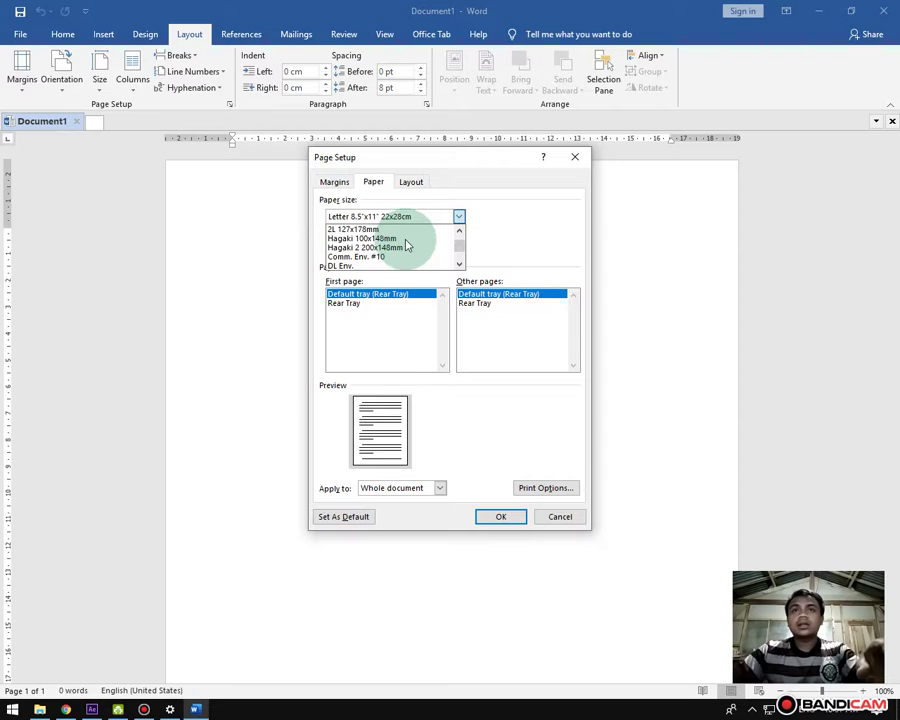
scroll(405, 247, "down", 1)
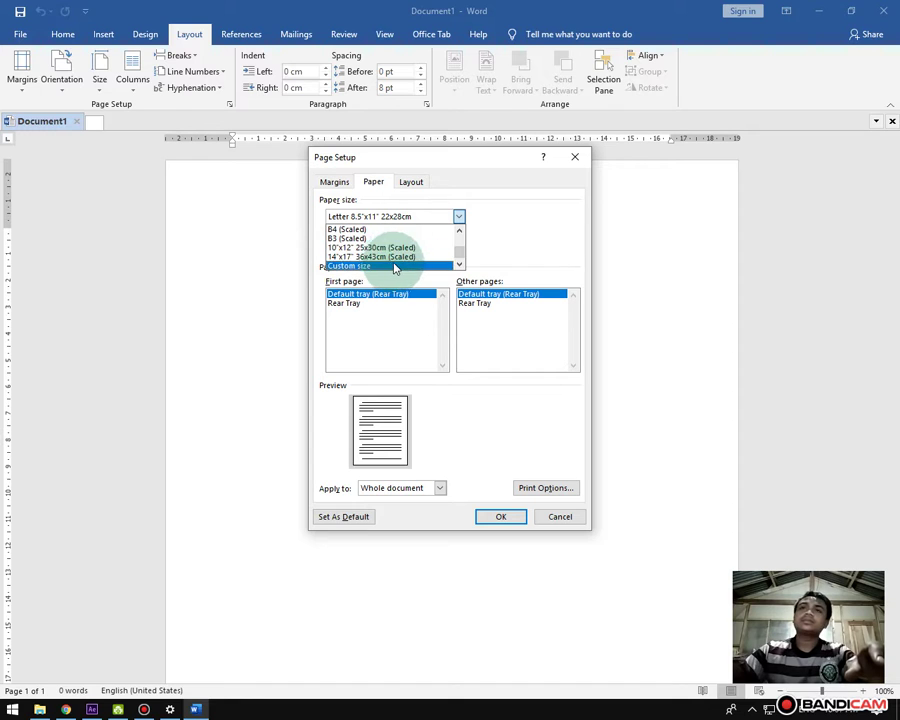
left_click_drag(458, 259, 458, 238)
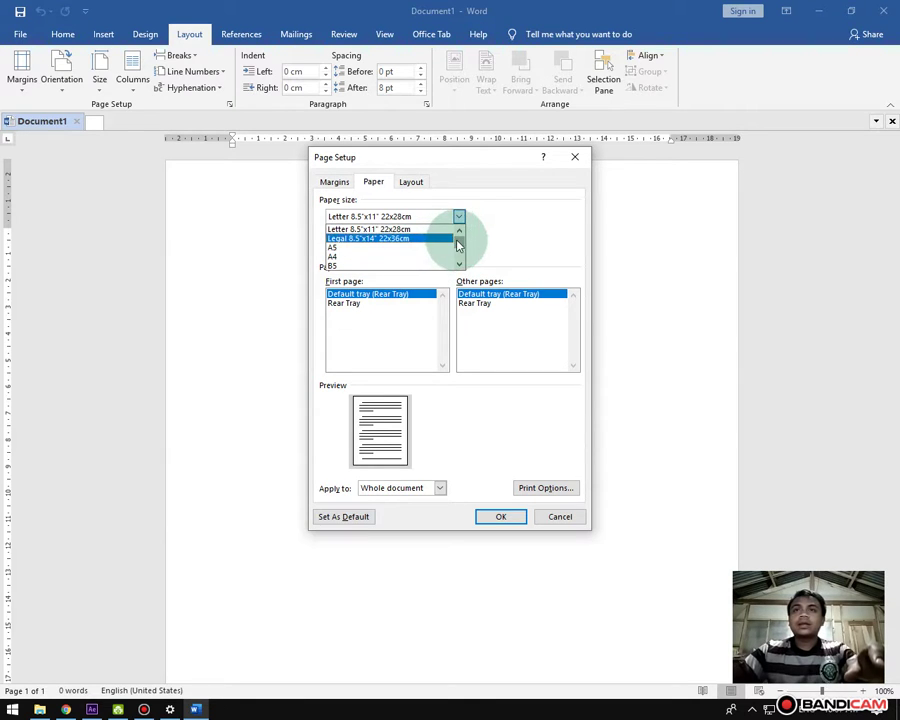
left_click_drag(459, 243, 459, 265)
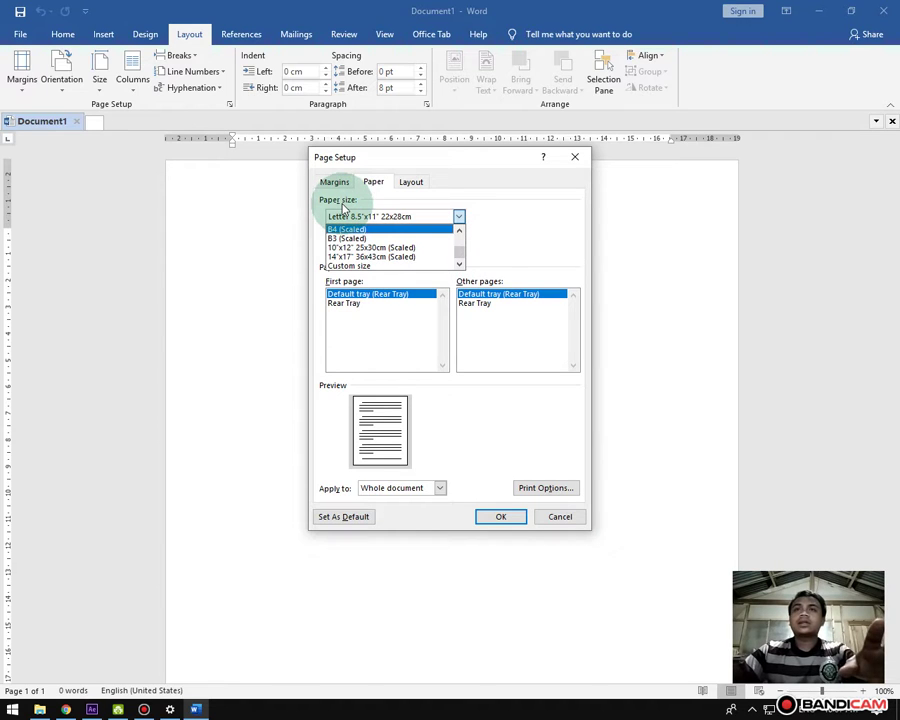
mouse_move(459, 257)
left_mouse_down()
mouse_move(459, 238)
mouse_move(422, 270)
left_mouse_up()
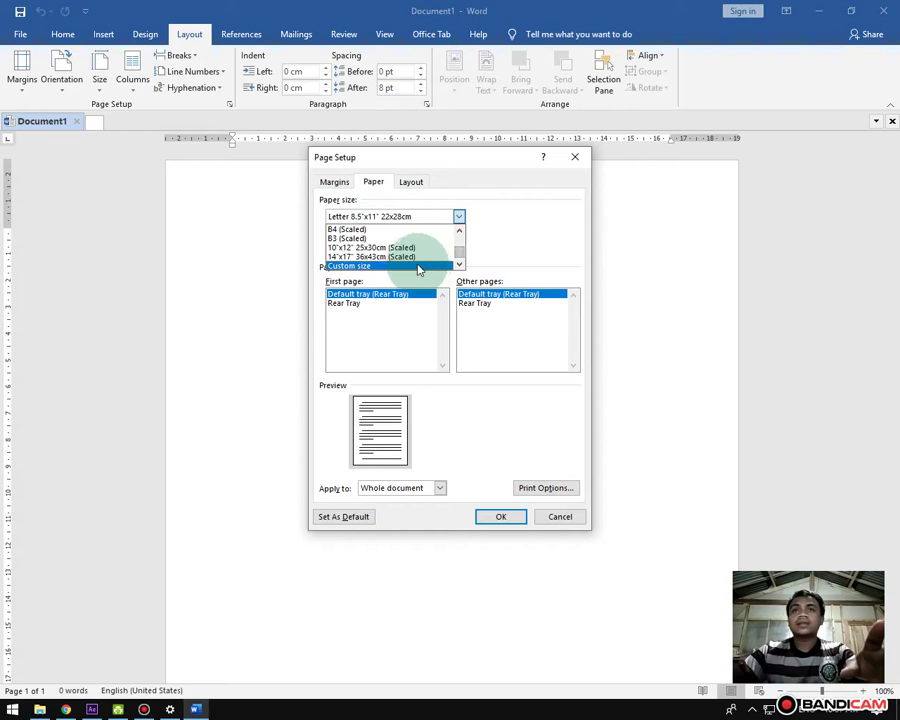
Step: Choose Custom size with width 21 cm and height 33 cm and apply it
left_click(419, 266)
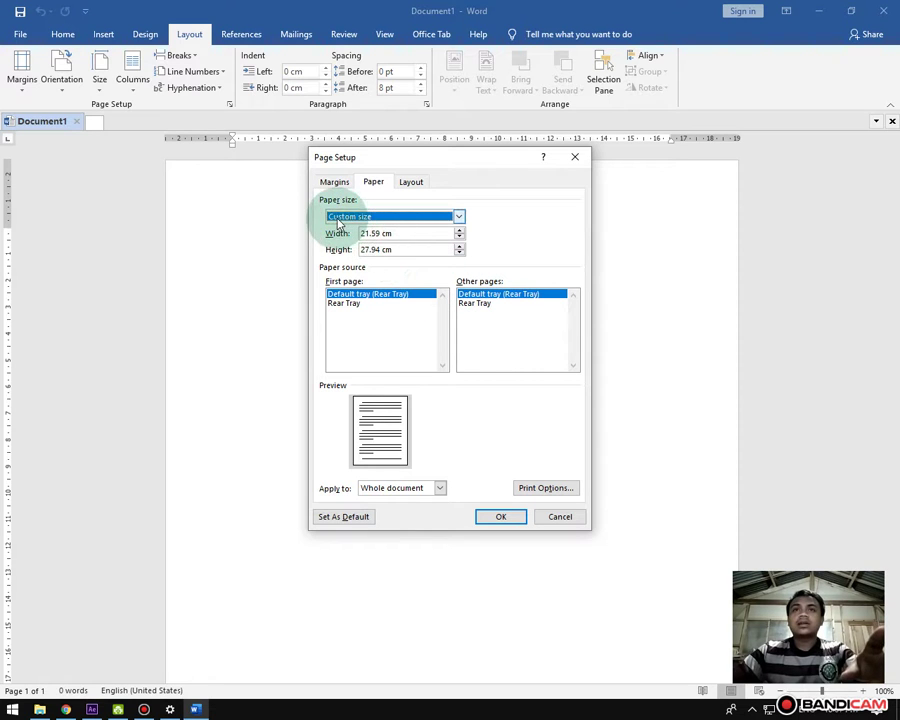
double_click(407, 234)
type("21")
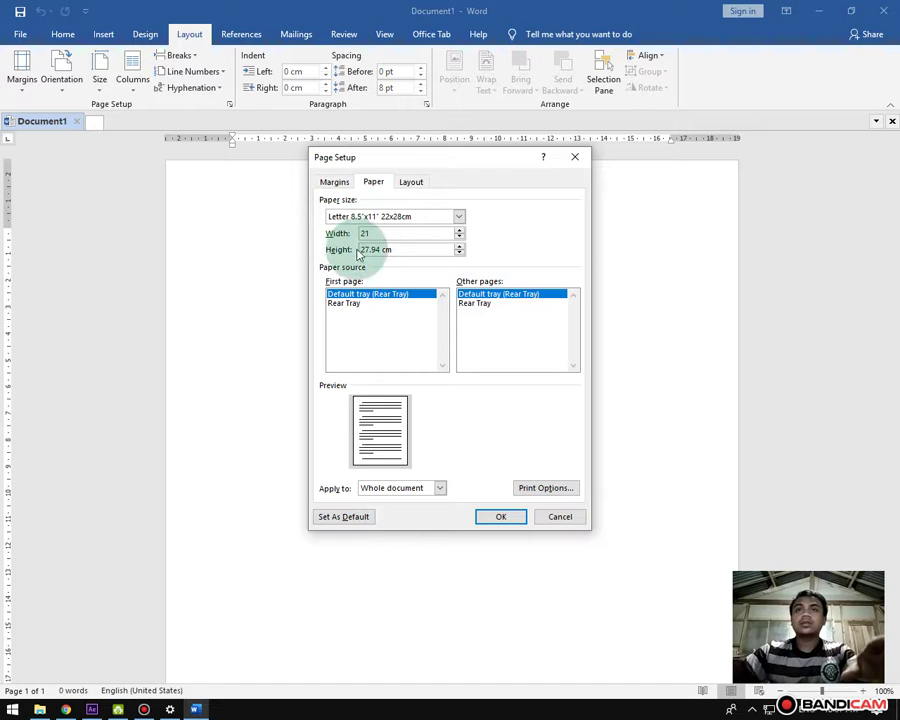
double_click(400, 249)
type("33")
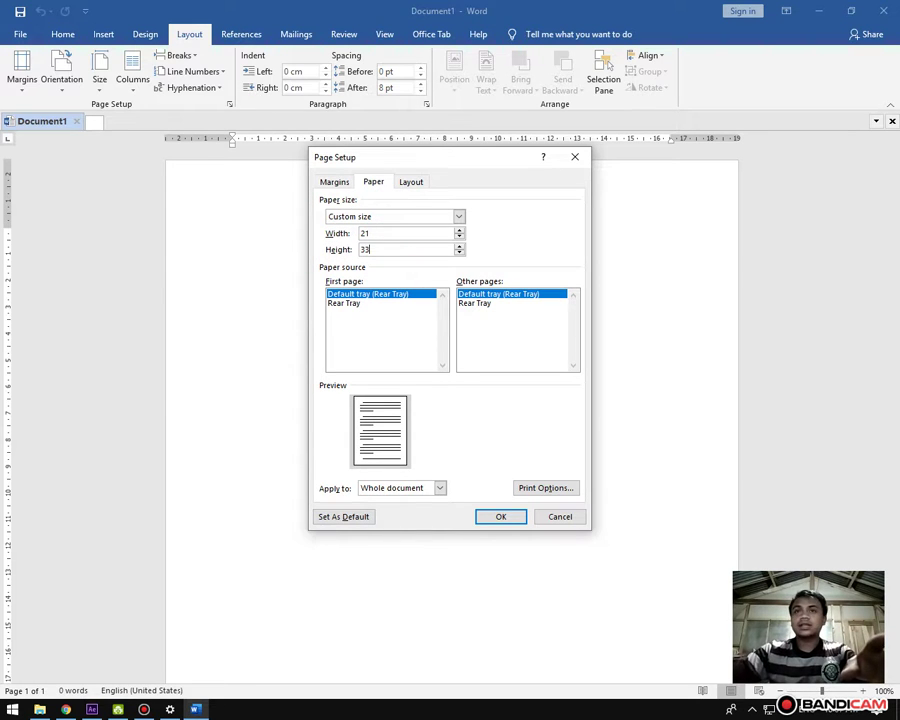
left_click(500, 516)
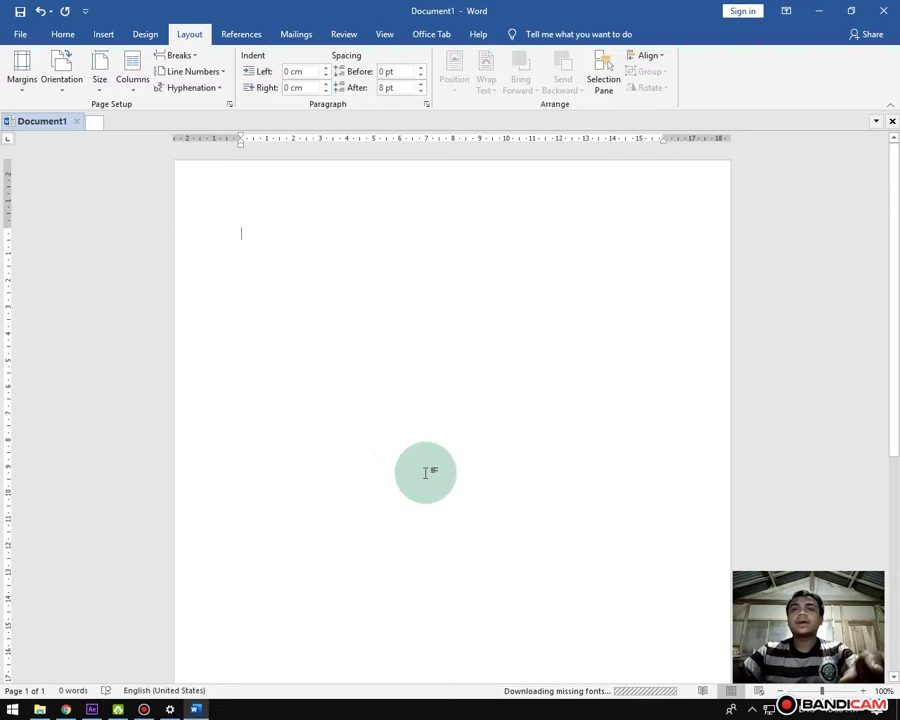
Step: Cancel closing Word, then create a new blank Document2 and show its Layout options
left_click(883, 11)
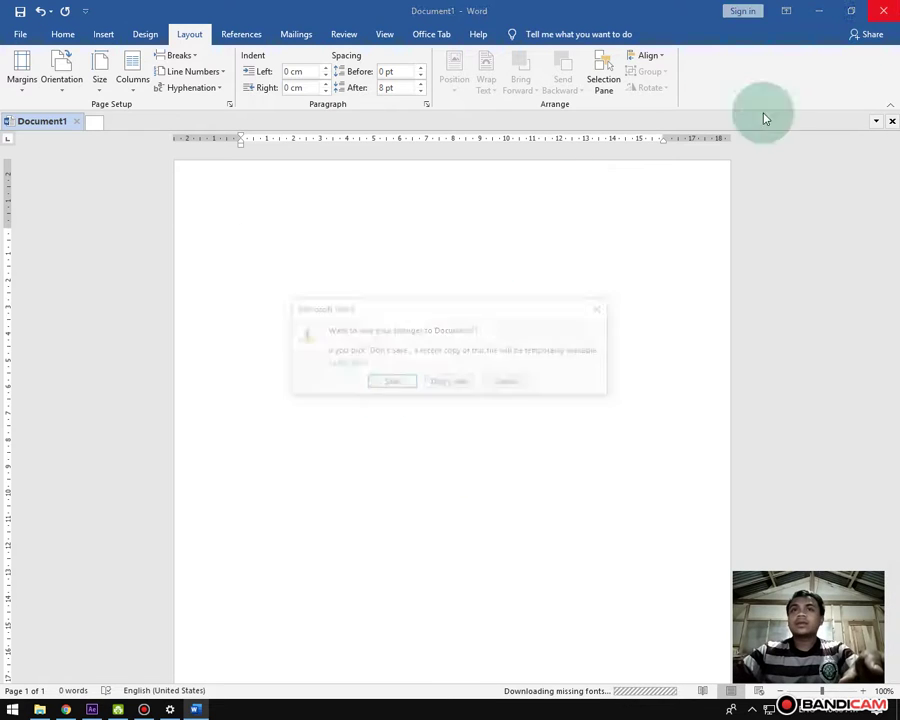
left_click(513, 385)
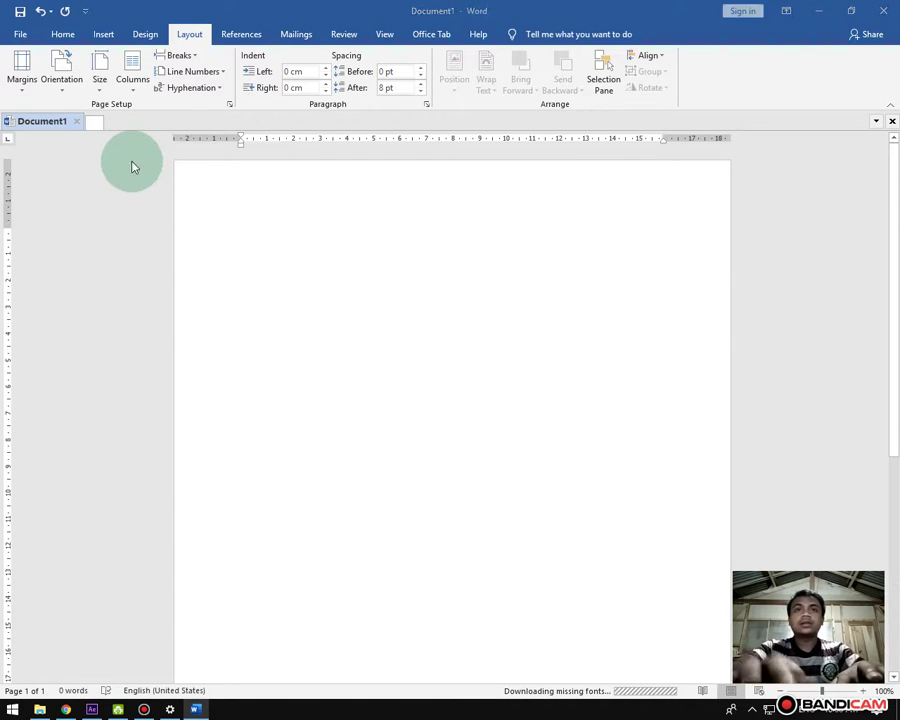
key("ctrl+n")
left_click(120, 121)
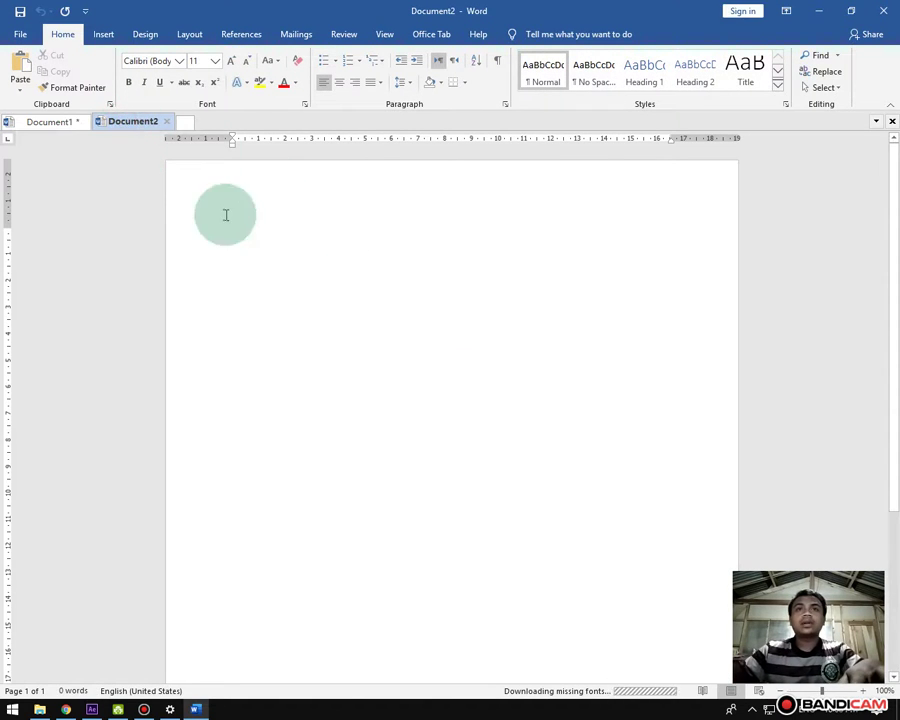
left_click(189, 34)
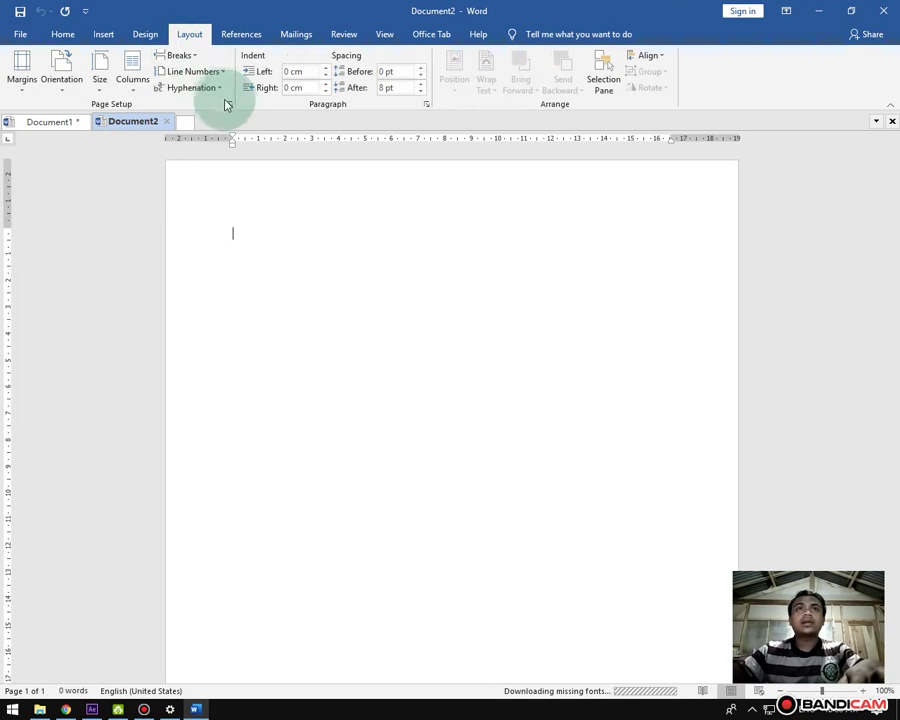
Step: Try a custom paper size in Document2's Page Setup, cancel it, and close Document2
left_click(228, 104)
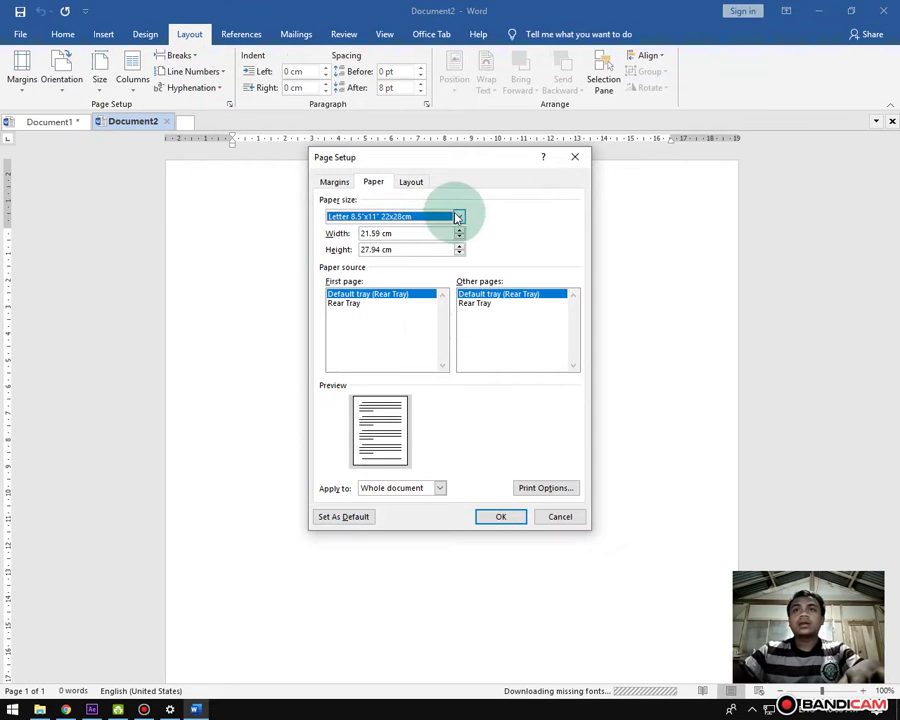
left_click(458, 216)
scroll(459, 228, "down", 2)
scroll(460, 224, "up", 2)
left_click_drag(460, 224, 440, 277)
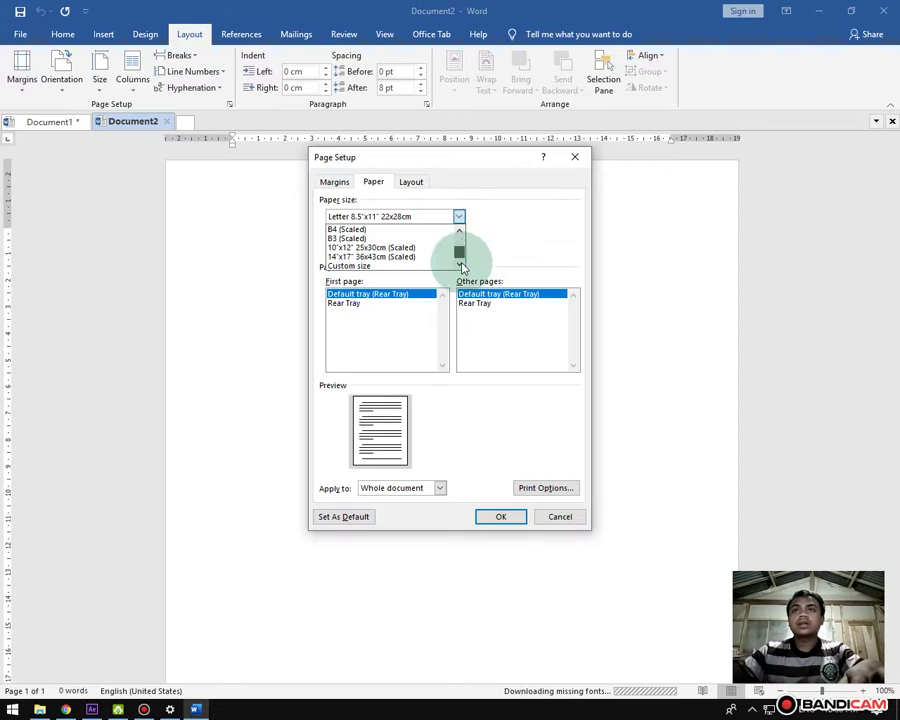
left_click(400, 265)
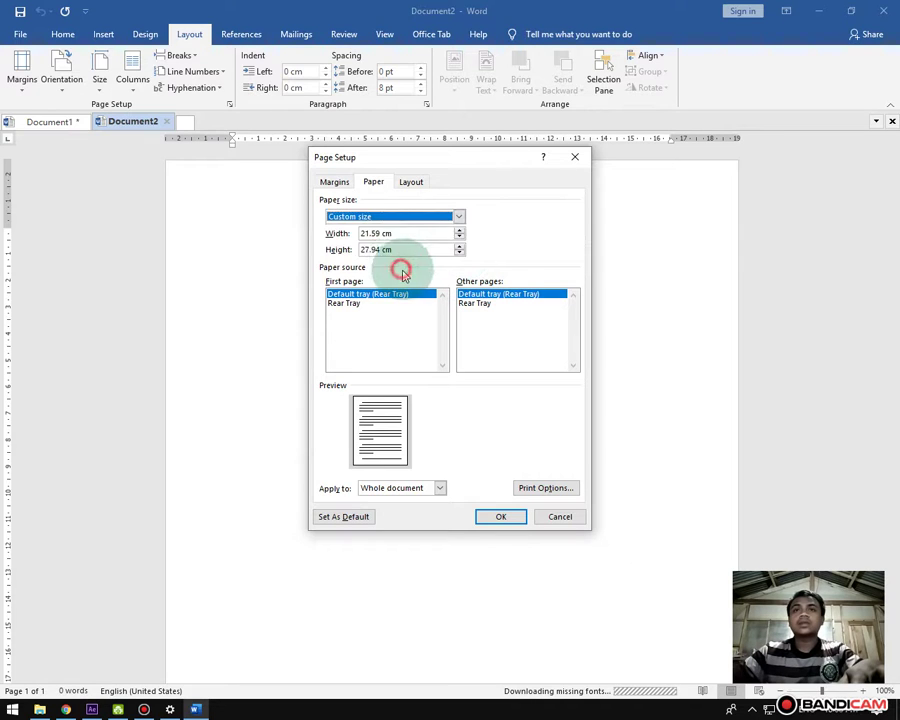
left_click(558, 516)
left_click(167, 121)
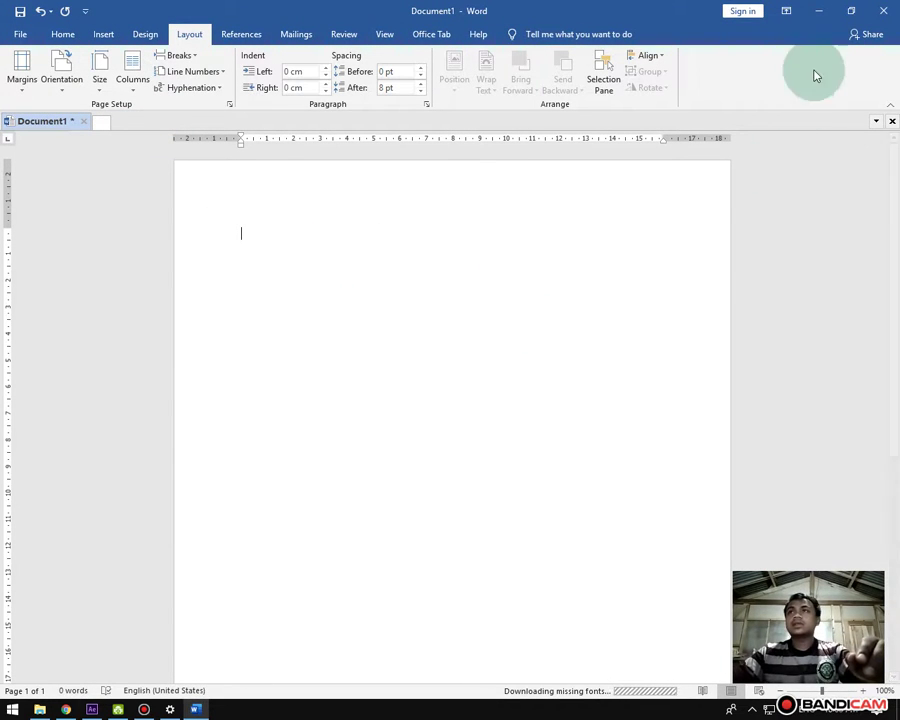
left_click(819, 11)
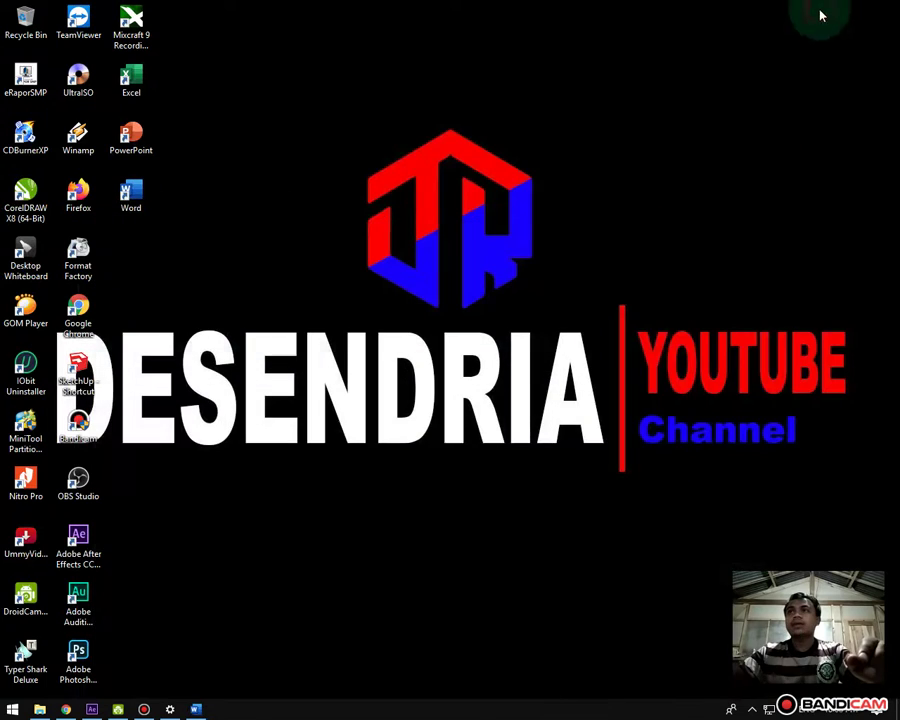
left_click(196, 709)
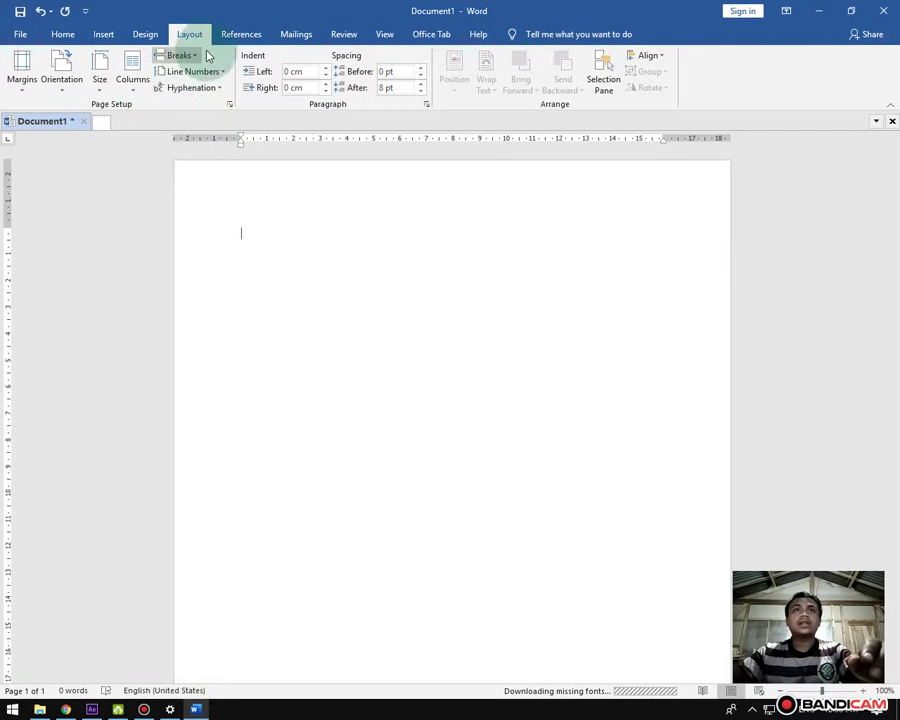
left_click(229, 104)
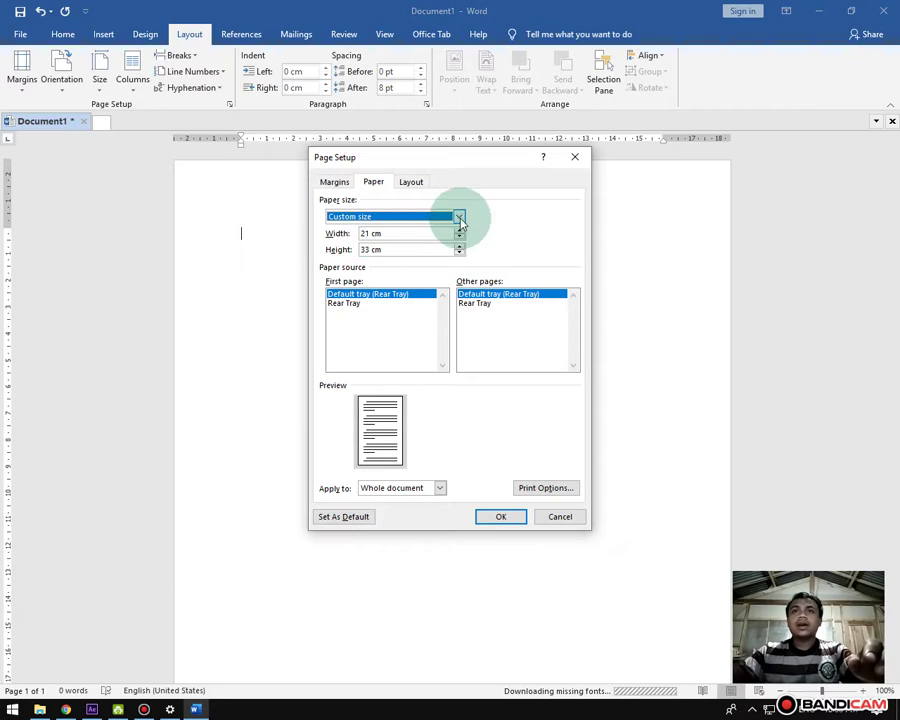
left_click(458, 216)
left_click_drag(455, 240, 458, 224)
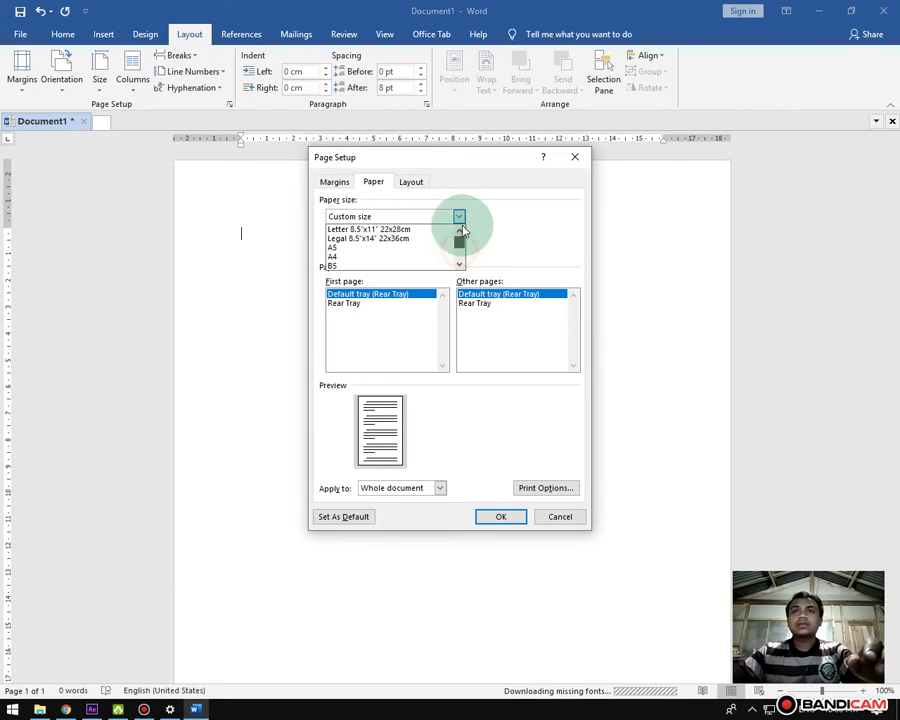
left_click(397, 255)
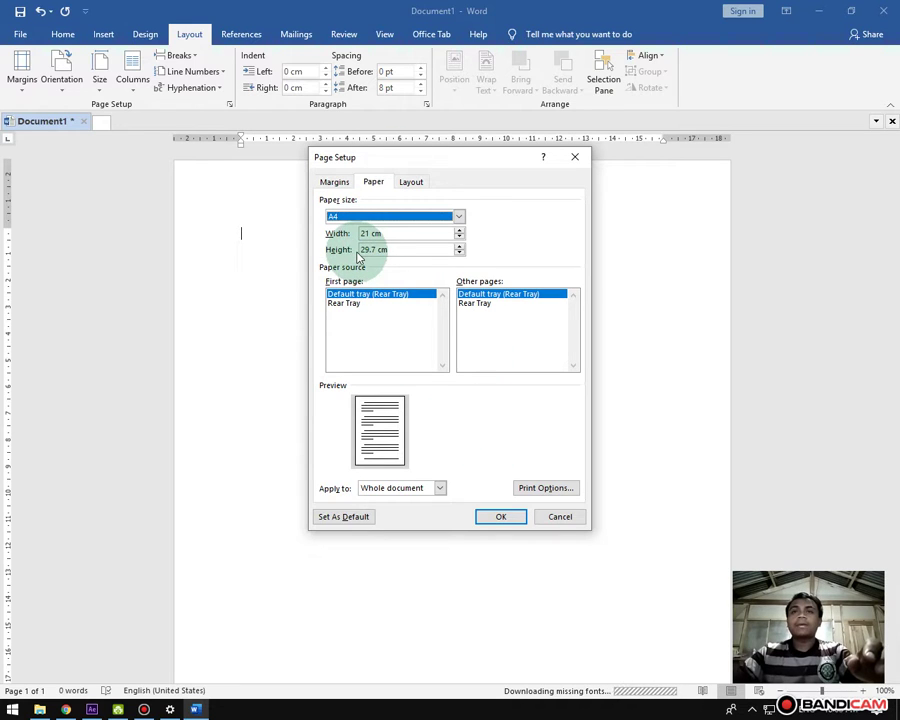
left_click(458, 221)
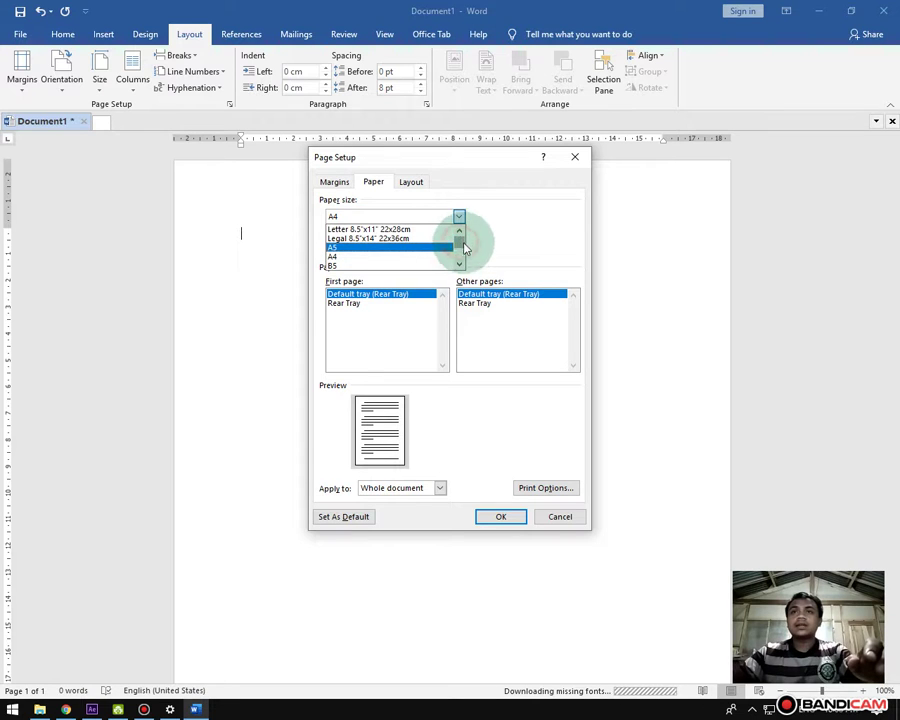
mouse_move(462, 245)
left_mouse_down()
mouse_move(463, 265)
mouse_move(459, 235)
left_mouse_up()
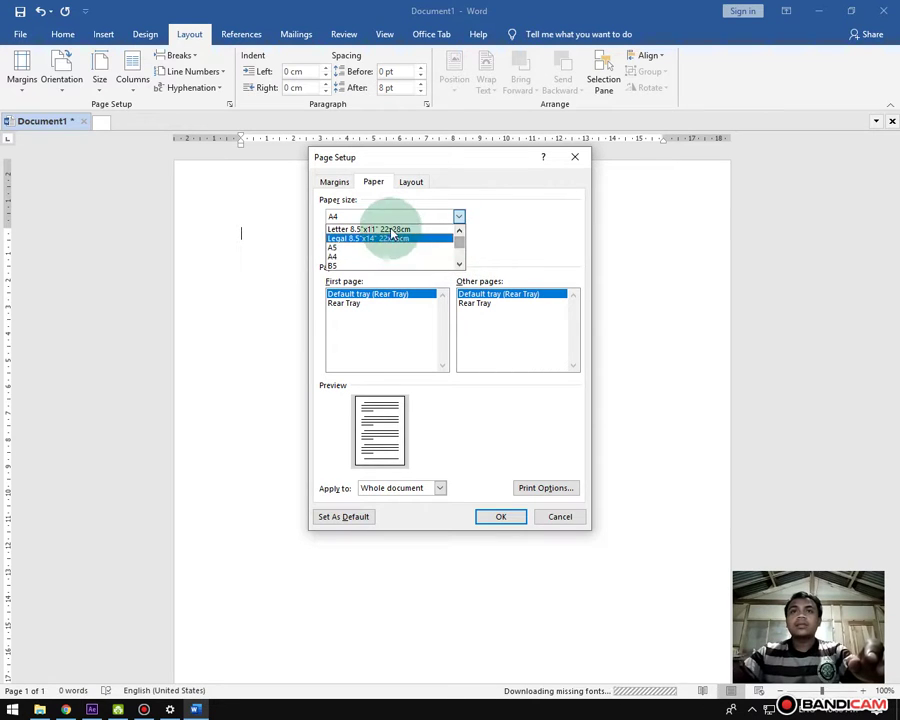
left_click_drag(459, 237, 460, 252)
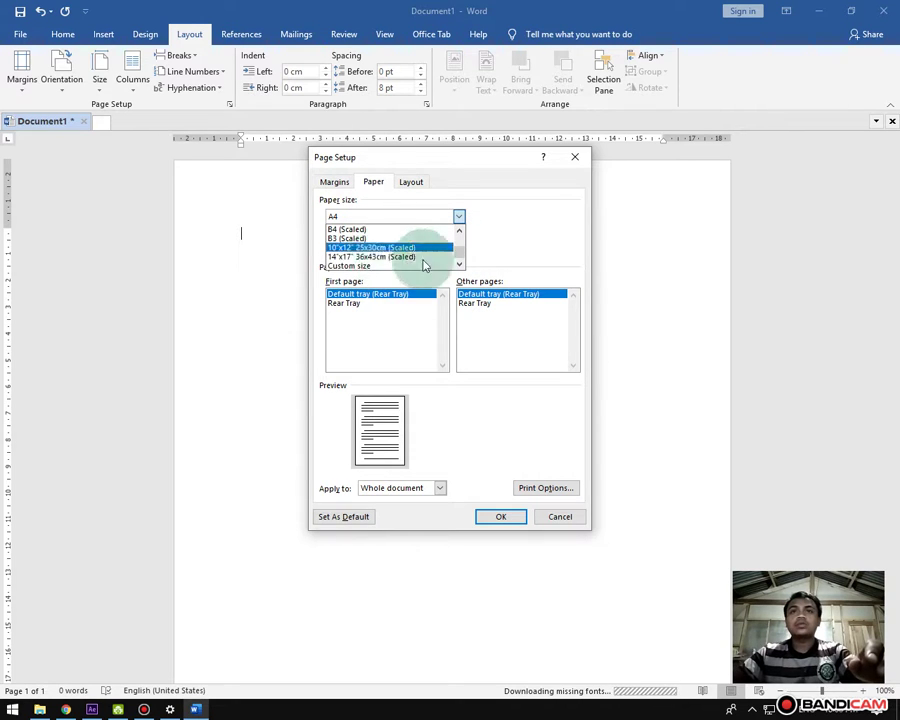
scroll(425, 256, "up", 2)
scroll(425, 250, "up", 3)
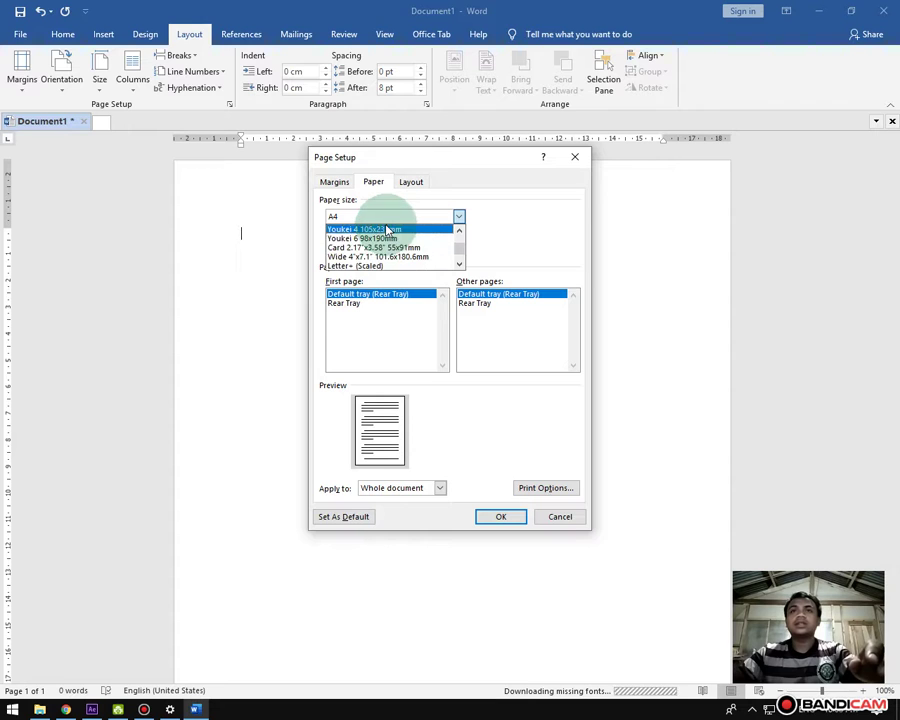
left_click(559, 516)
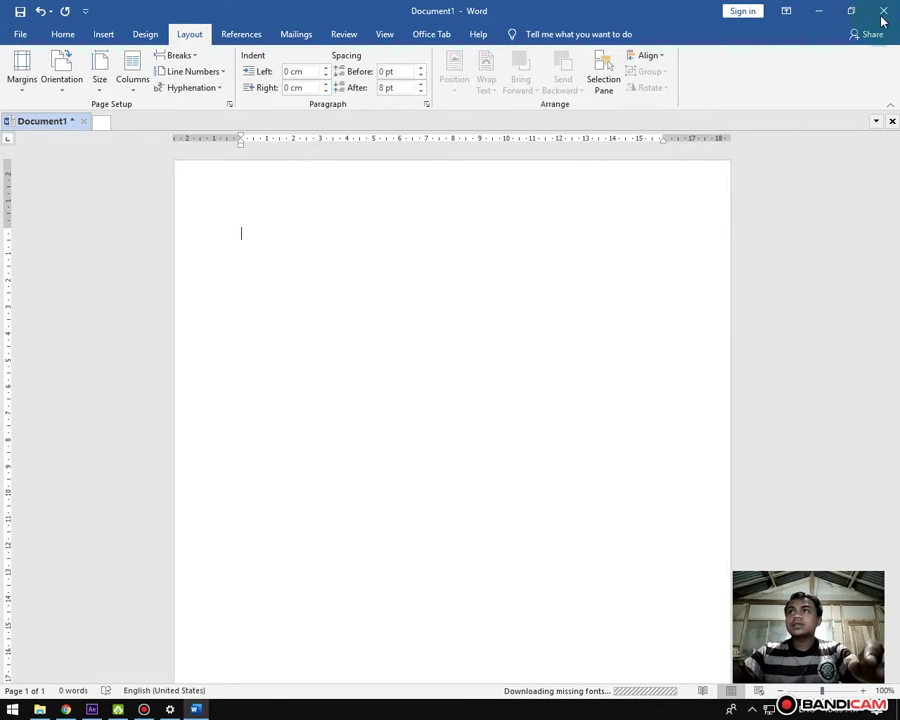
left_click(883, 10)
Step: Close the Word document without saving and refresh the desktop
left_click(449, 383)
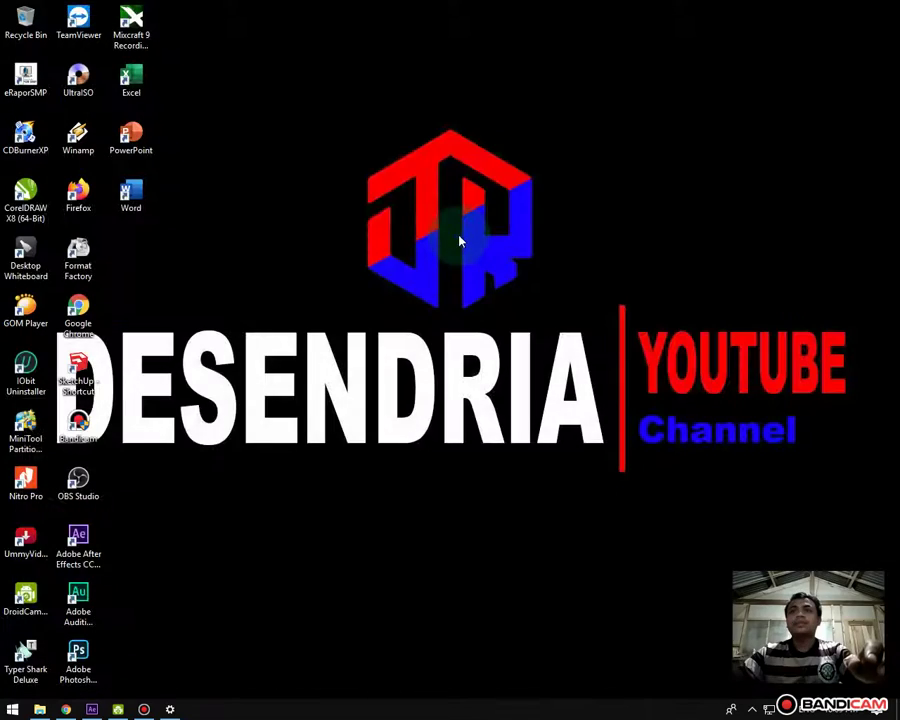
right_click(460, 238)
left_click(497, 297)
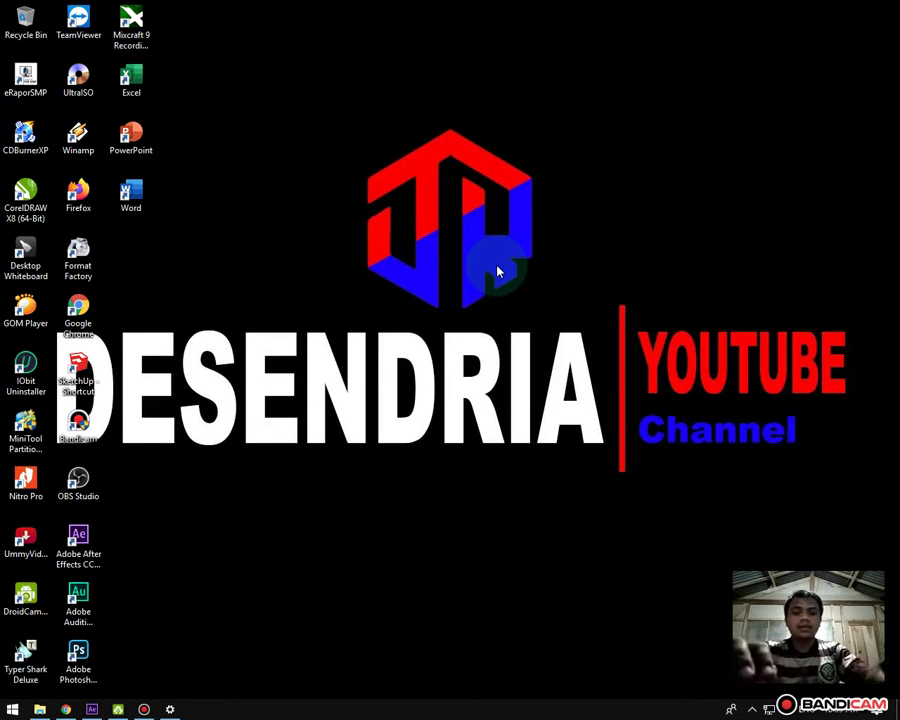
Step: Open Printers & scanners settings and inspect the Print to PDF, Canon iP2700 and Fax printers
key("super")
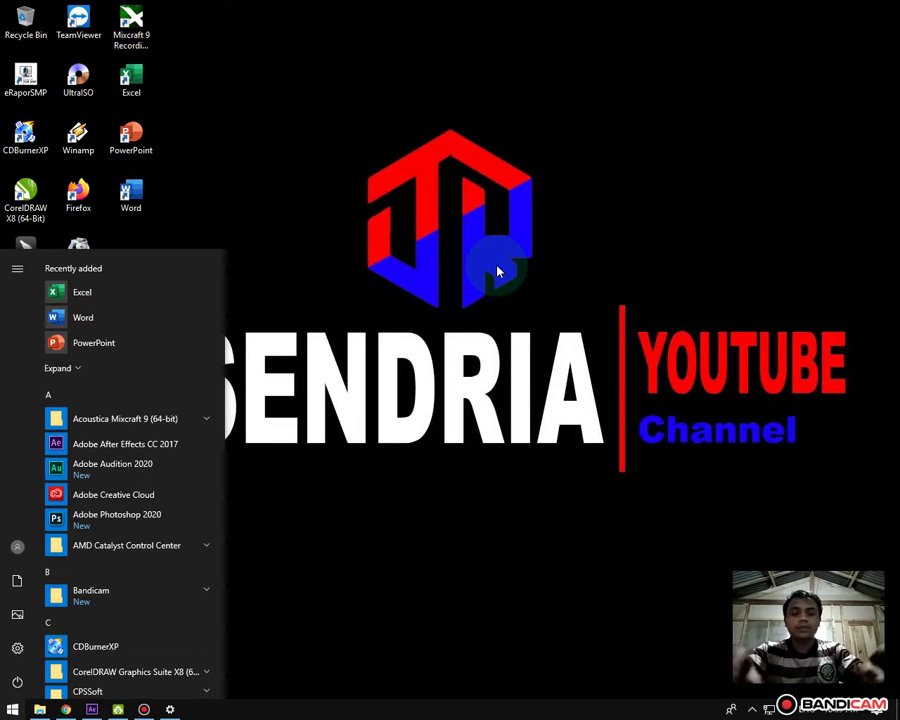
type("pr")
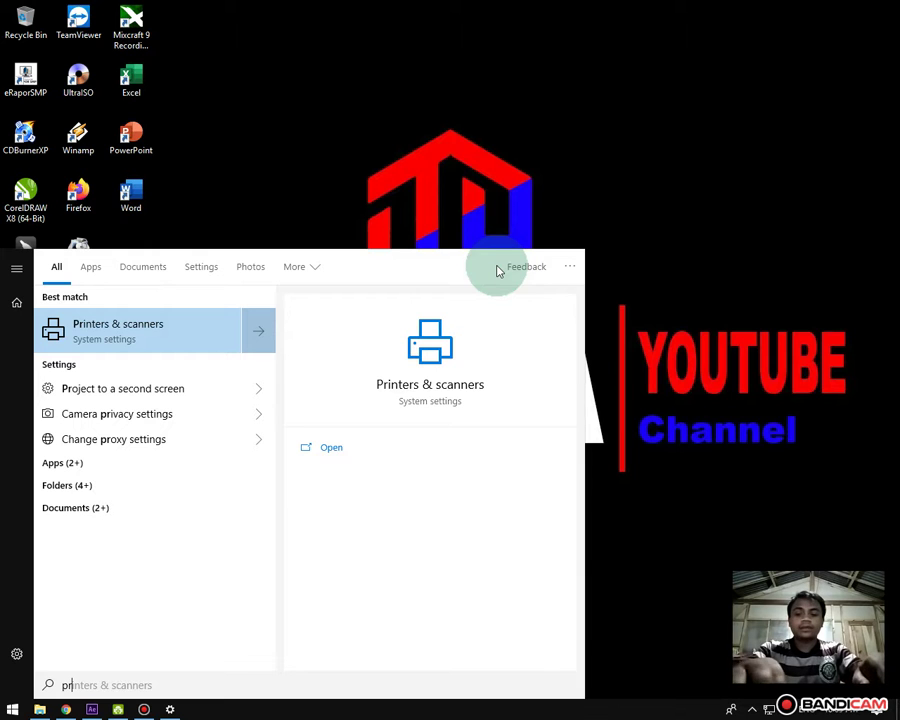
left_click(125, 333)
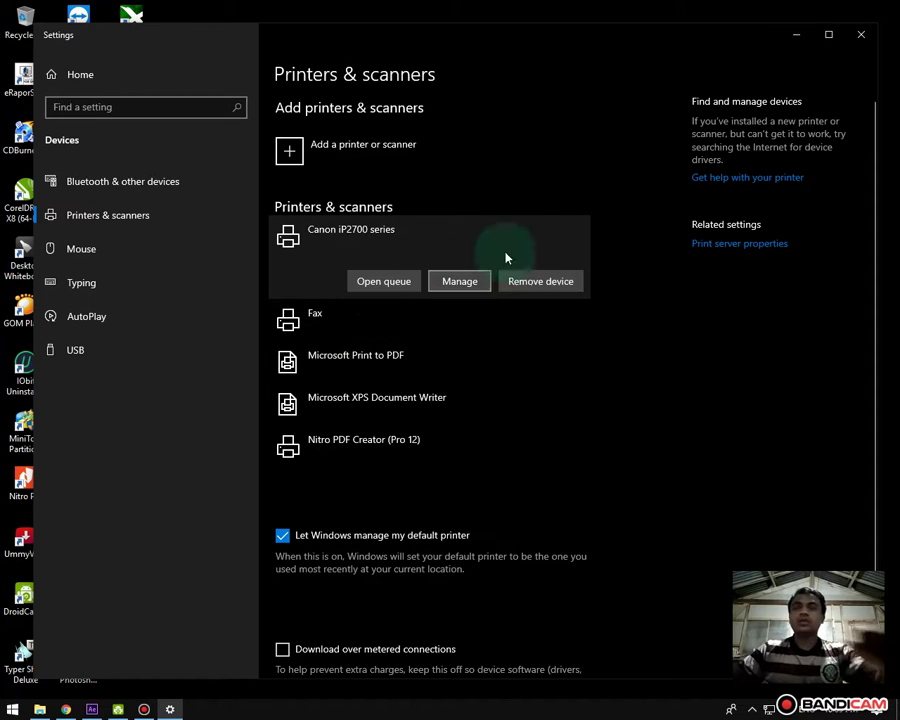
left_click(593, 155)
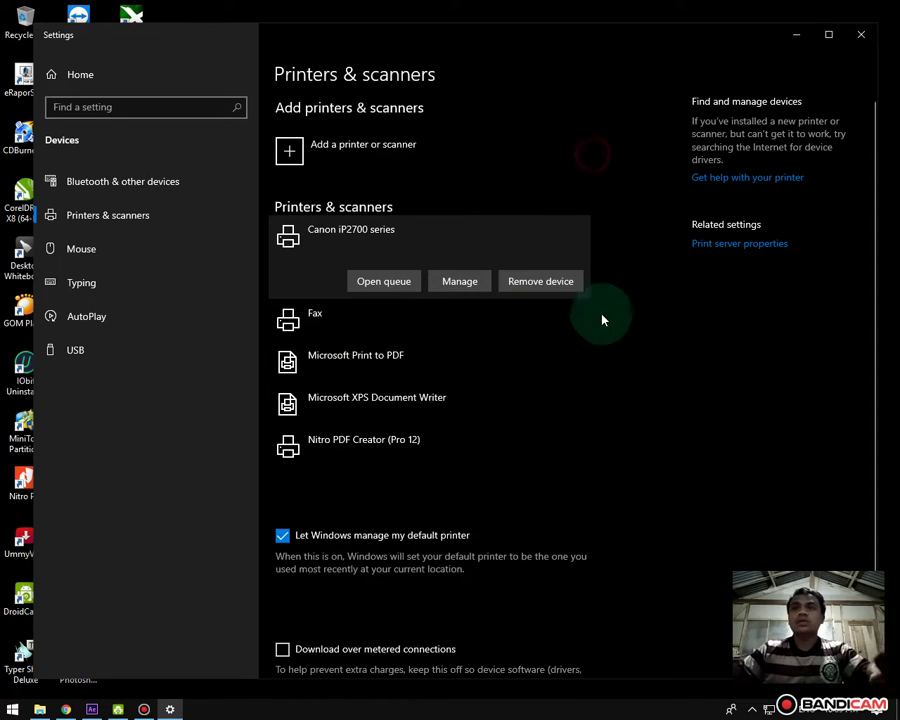
left_click(368, 349)
left_click(565, 172)
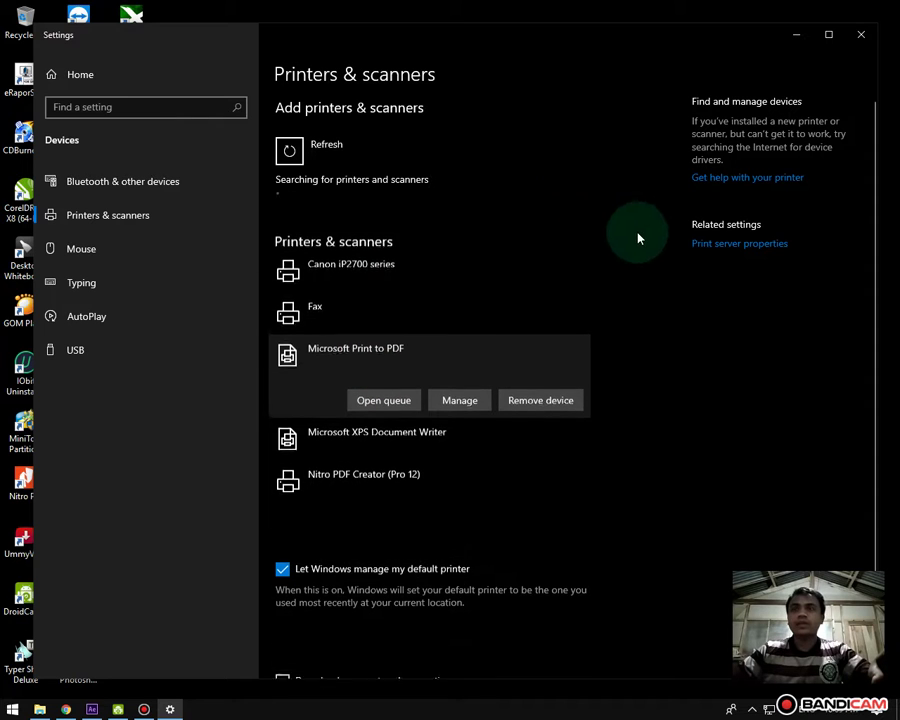
left_click(320, 270)
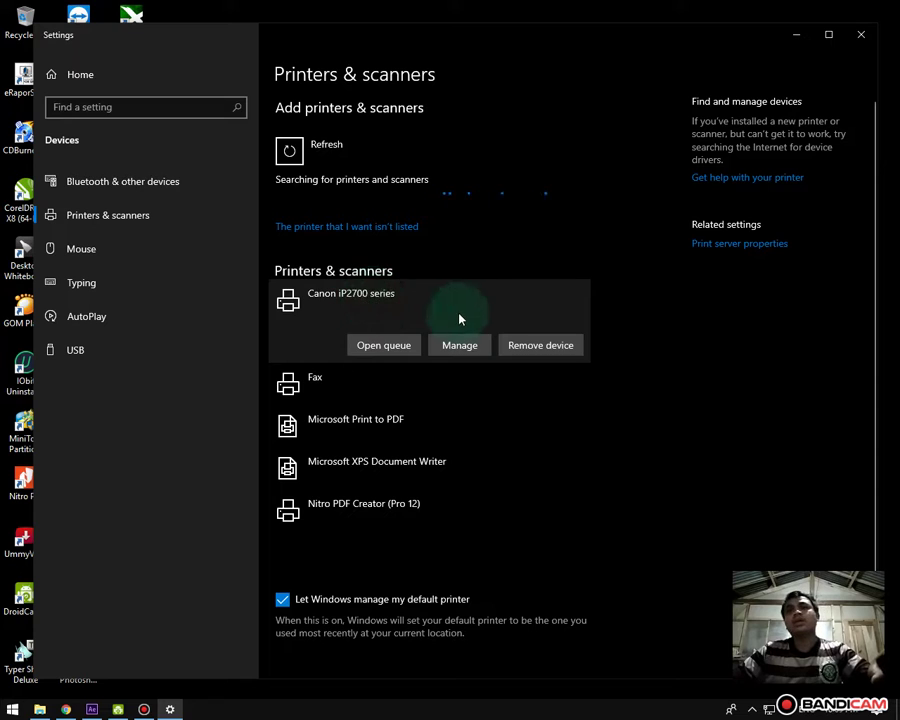
left_click(336, 388)
left_click(338, 305)
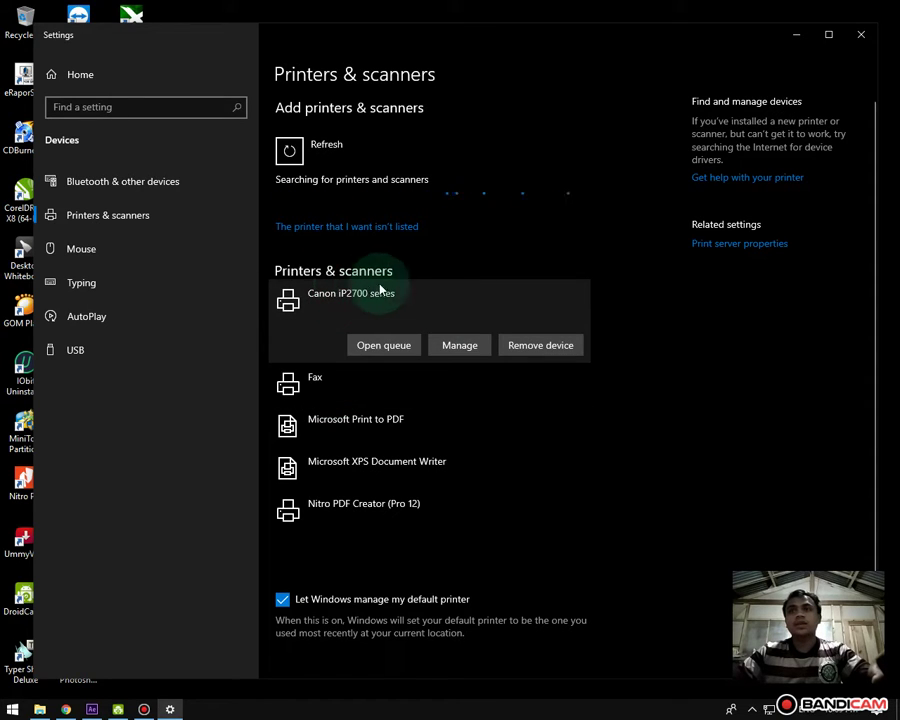
Step: Open Print Server Properties, center the dialog, and enable creating a new form
left_click(737, 245)
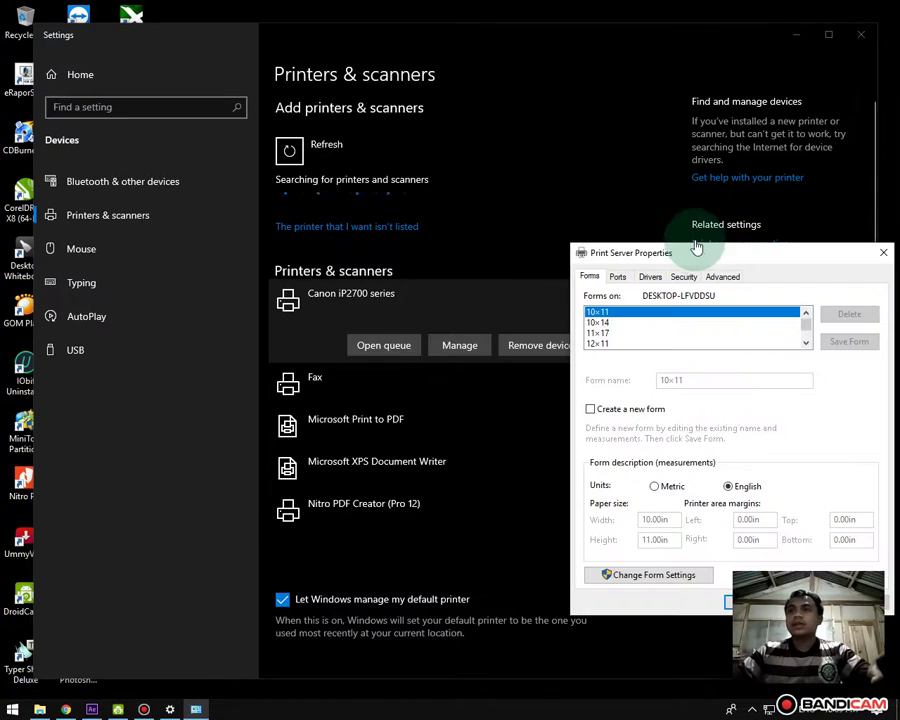
left_click_drag(710, 258, 455, 152)
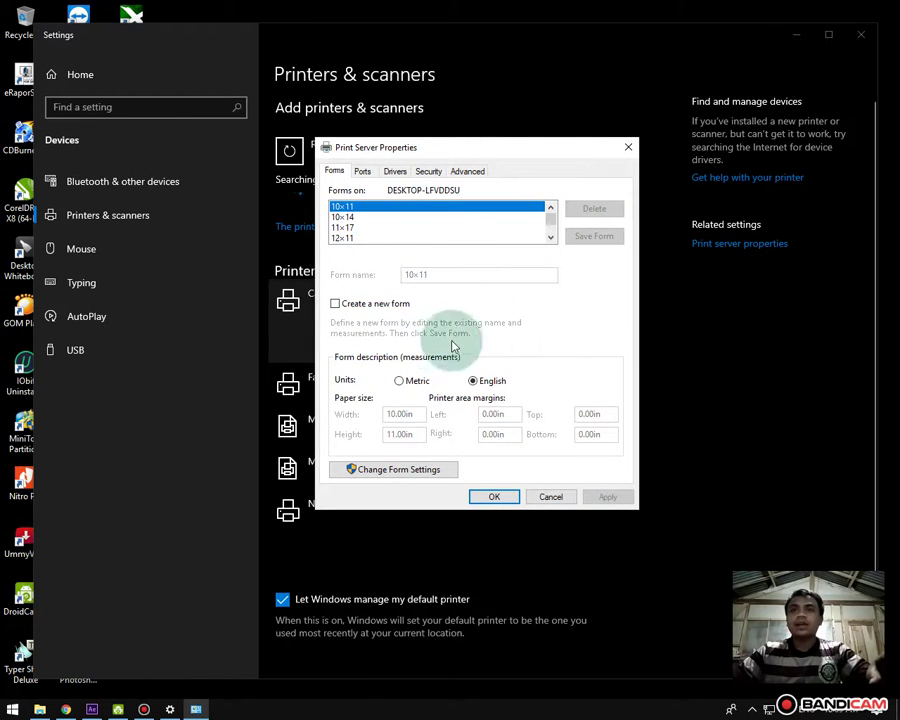
left_click(336, 304)
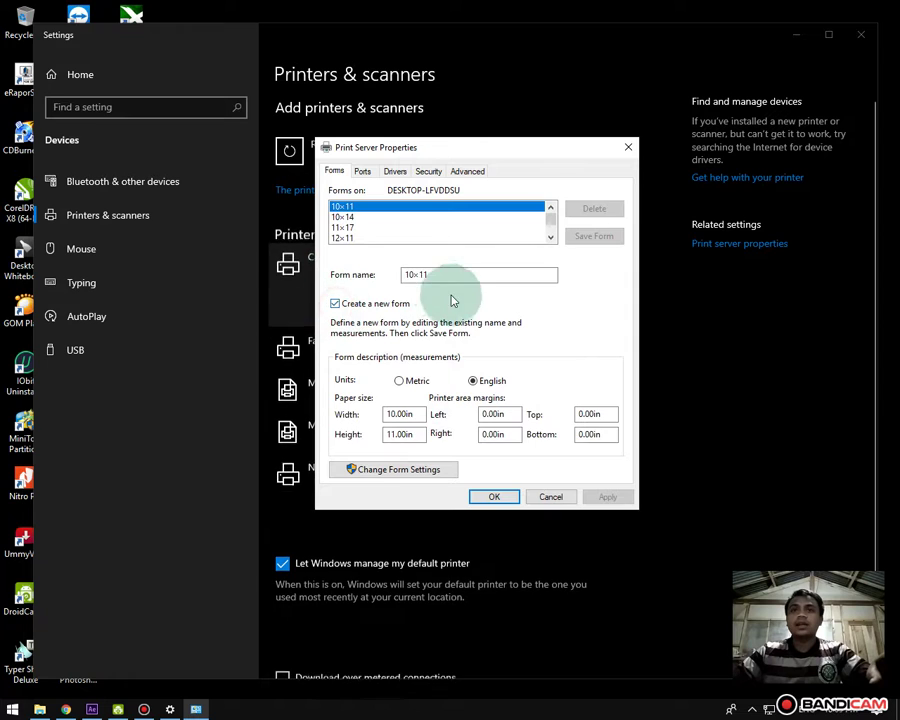
Step: Name the new form F4 with width 21 and height 33
left_click_drag(444, 276, 357, 280)
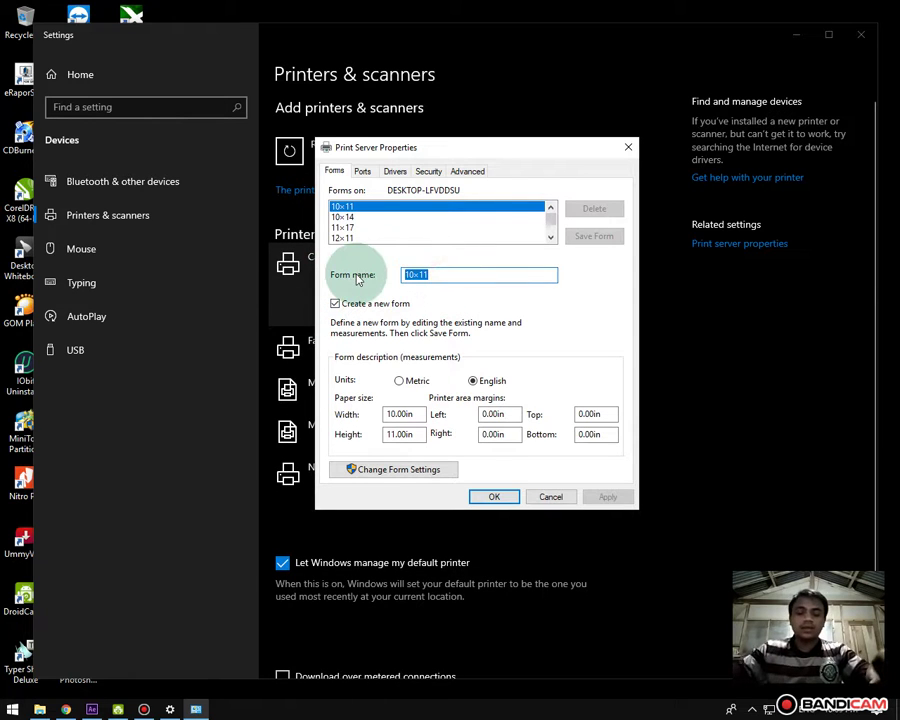
type("F")
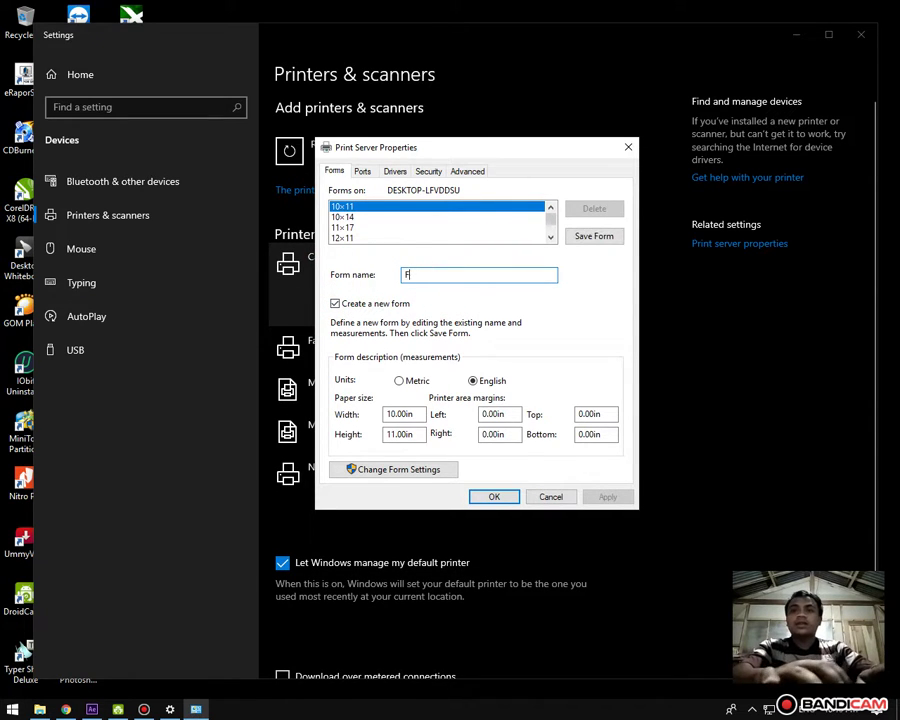
type("4")
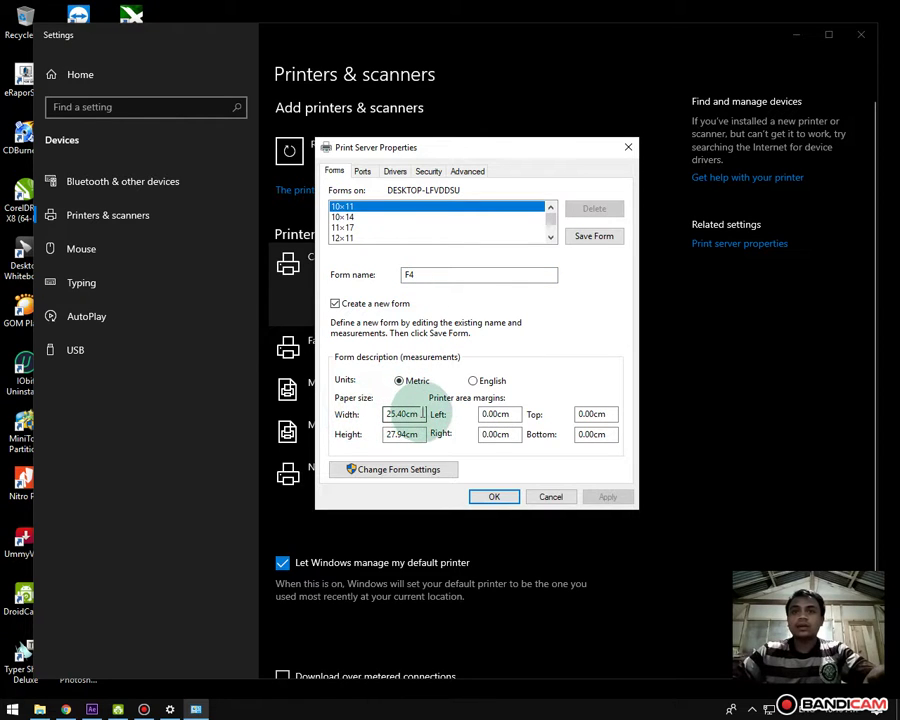
left_click_drag(420, 413, 336, 410)
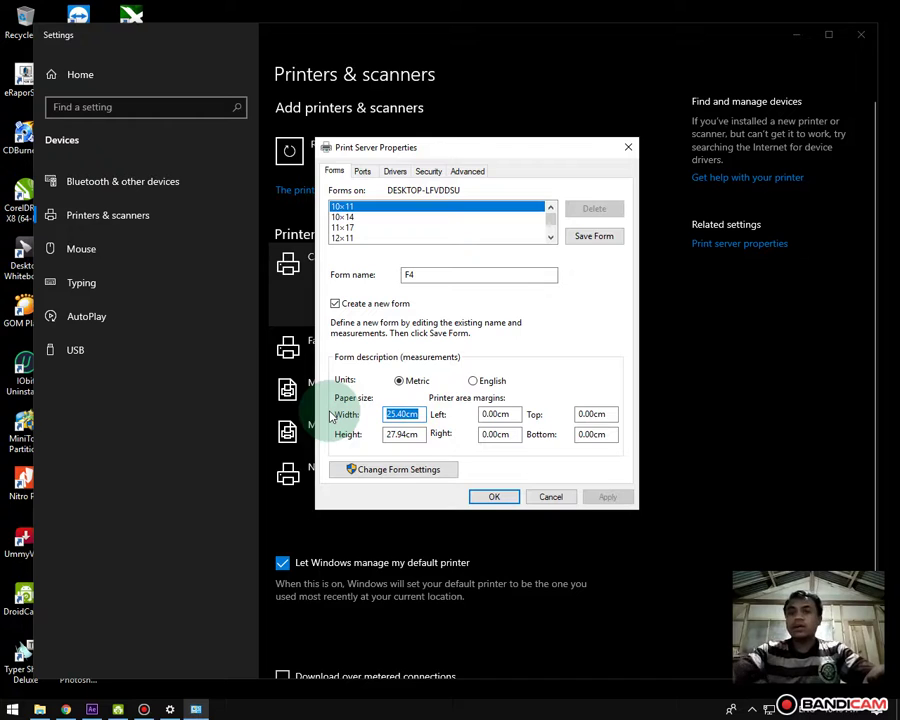
type("21")
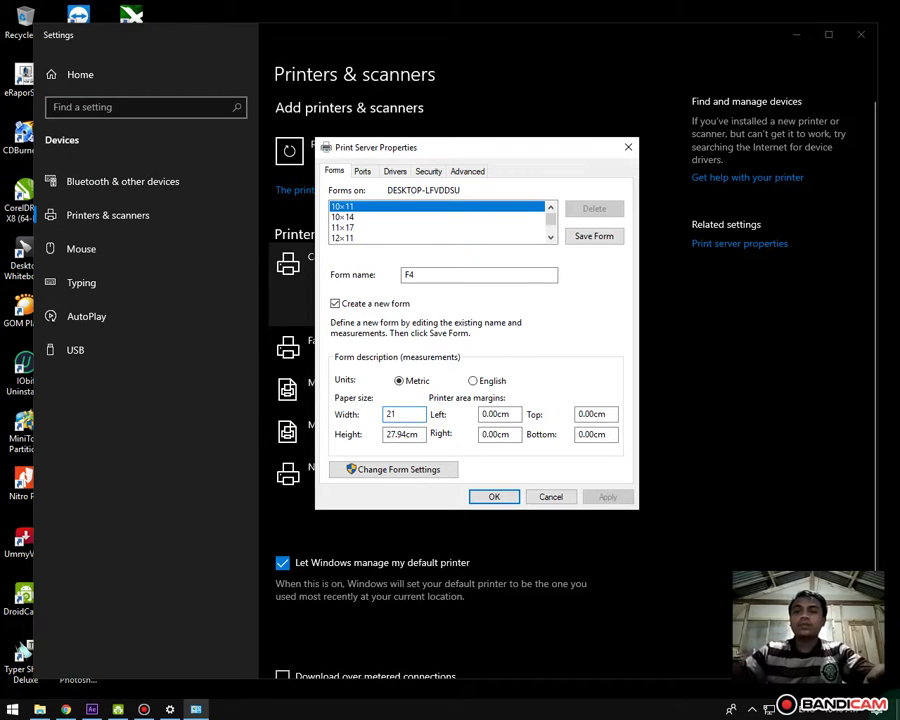
mouse_move(402, 433)
left_mouse_down()
mouse_move(420, 434)
mouse_move(320, 438)
left_mouse_up()
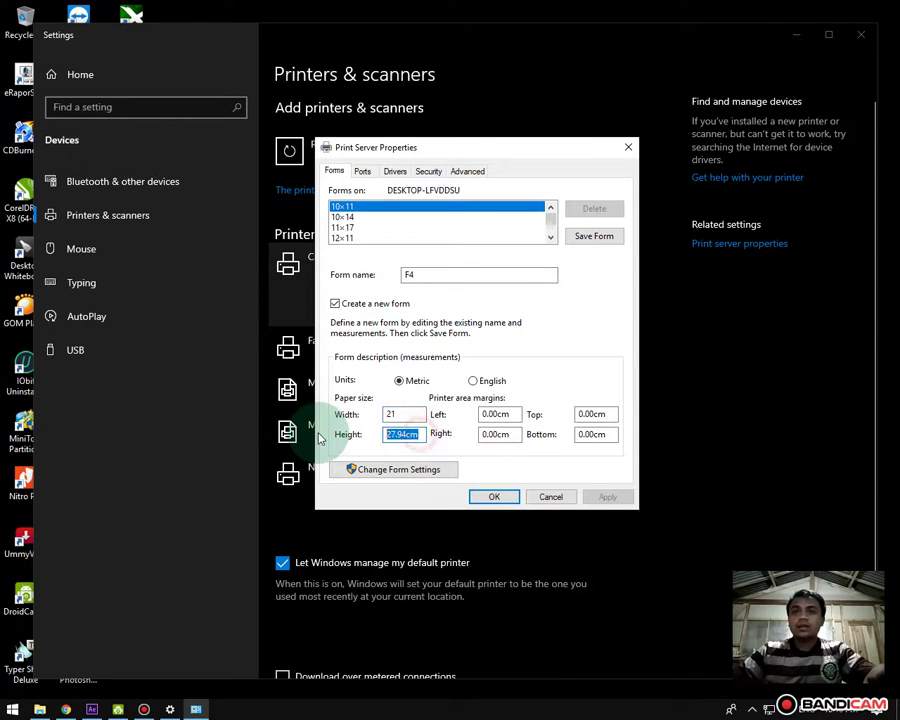
type("33")
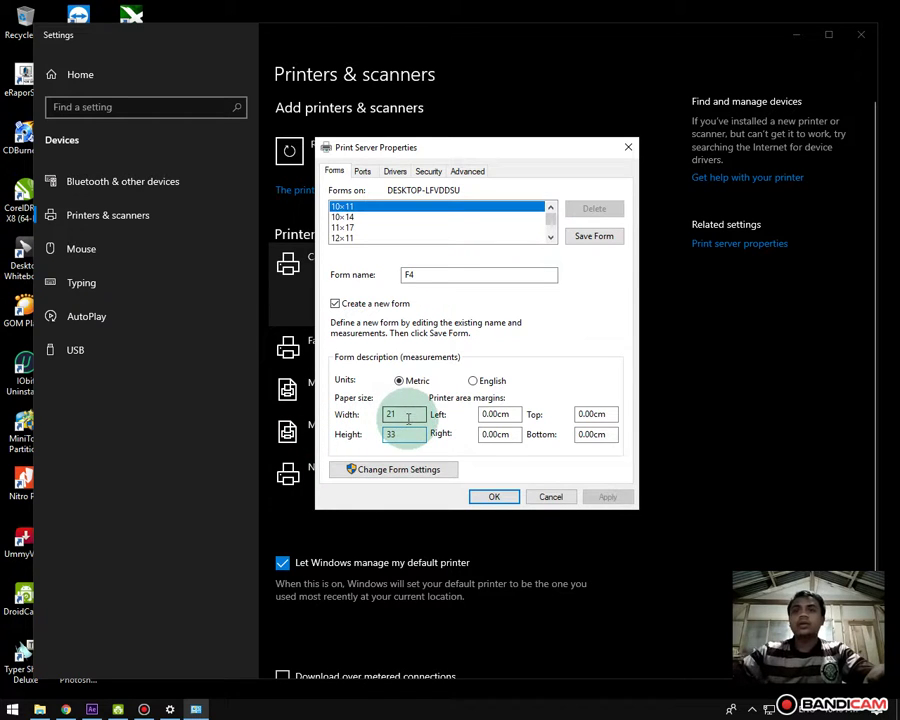
Step: Save the F4 form, close Settings, and start a new blank Word document
left_click(498, 498)
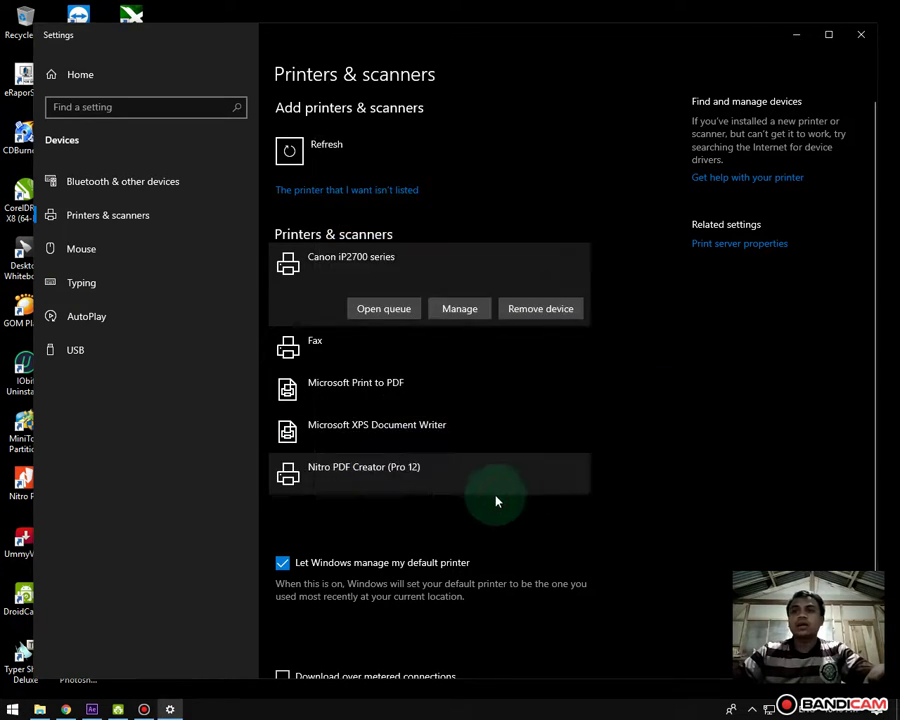
left_click(861, 36)
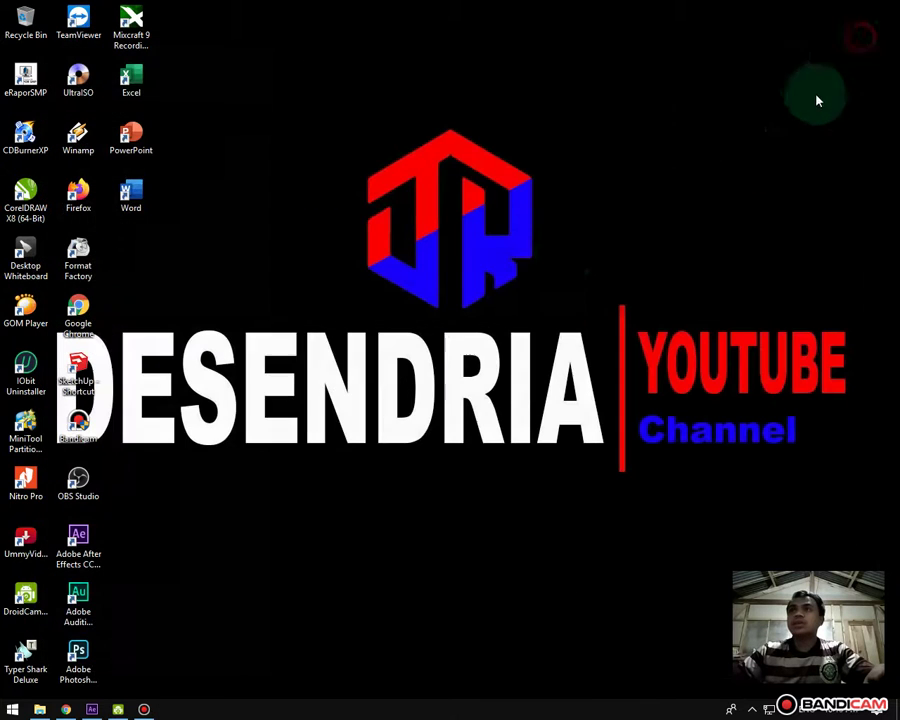
right_click(606, 158)
left_click(641, 218)
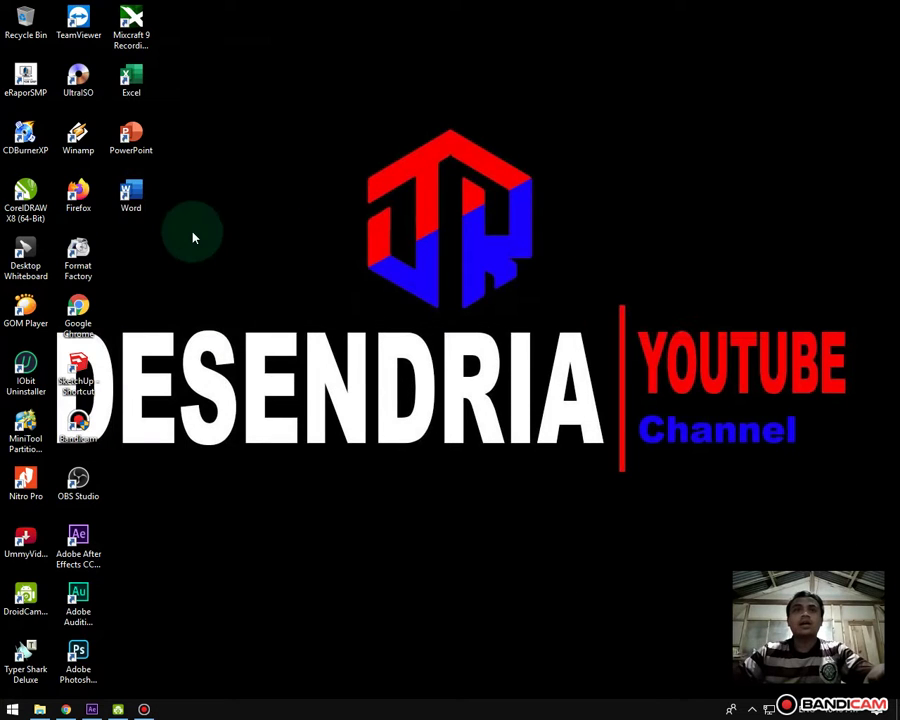
double_click(133, 200)
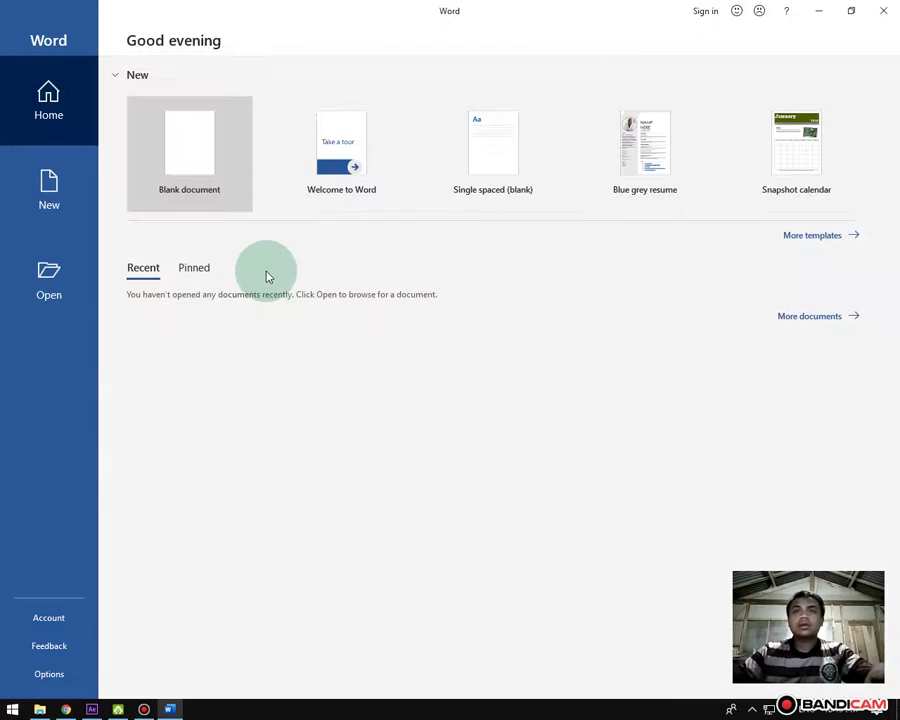
left_click(192, 155)
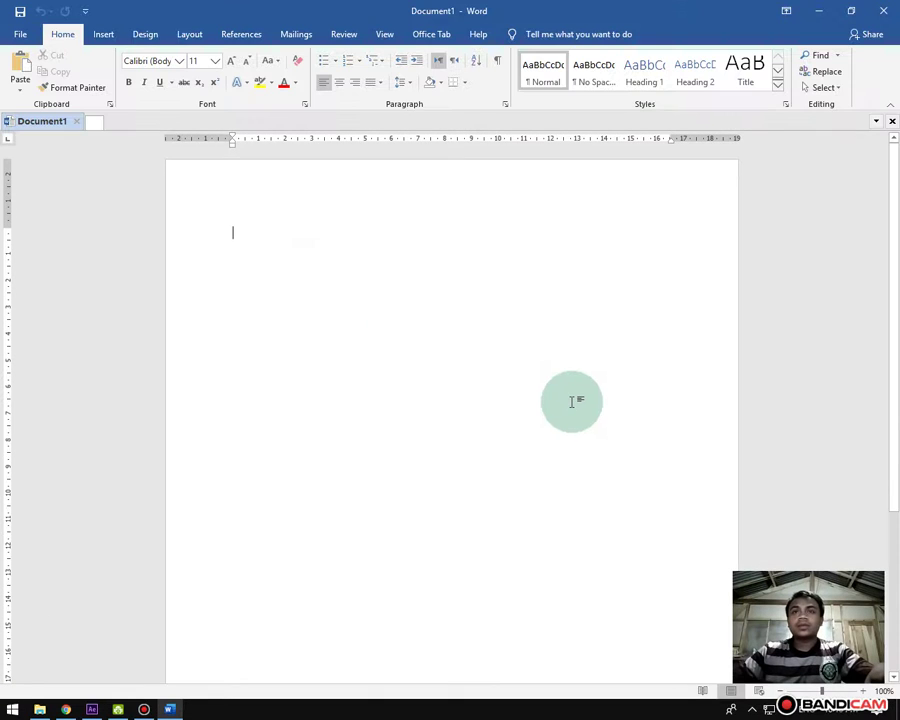
Step: Set Document1's paper size to F4 in Page Setup's Paper tab
left_click(189, 34)
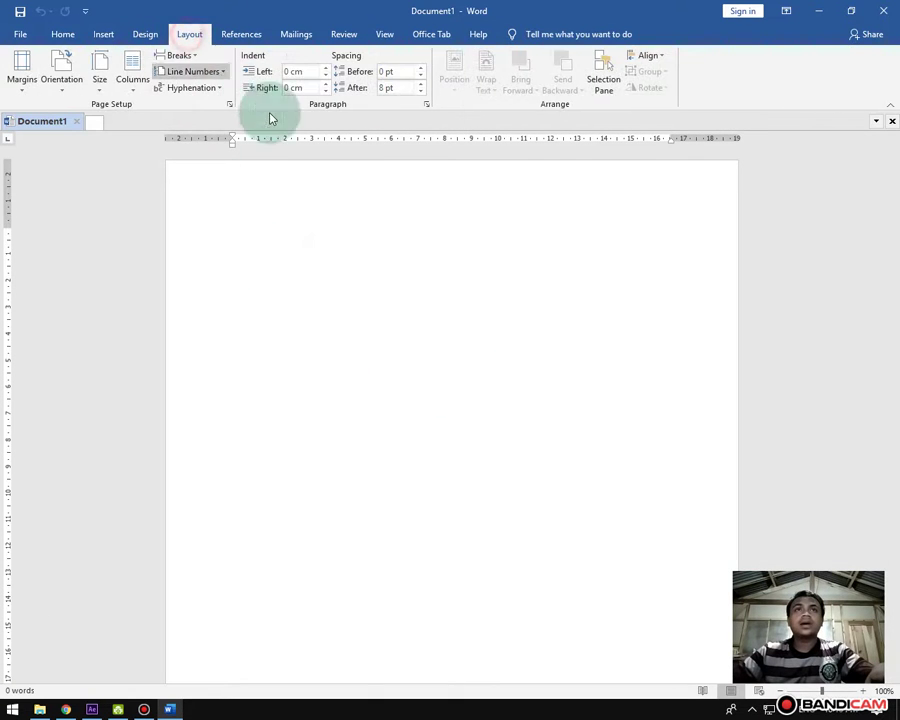
left_click(229, 104)
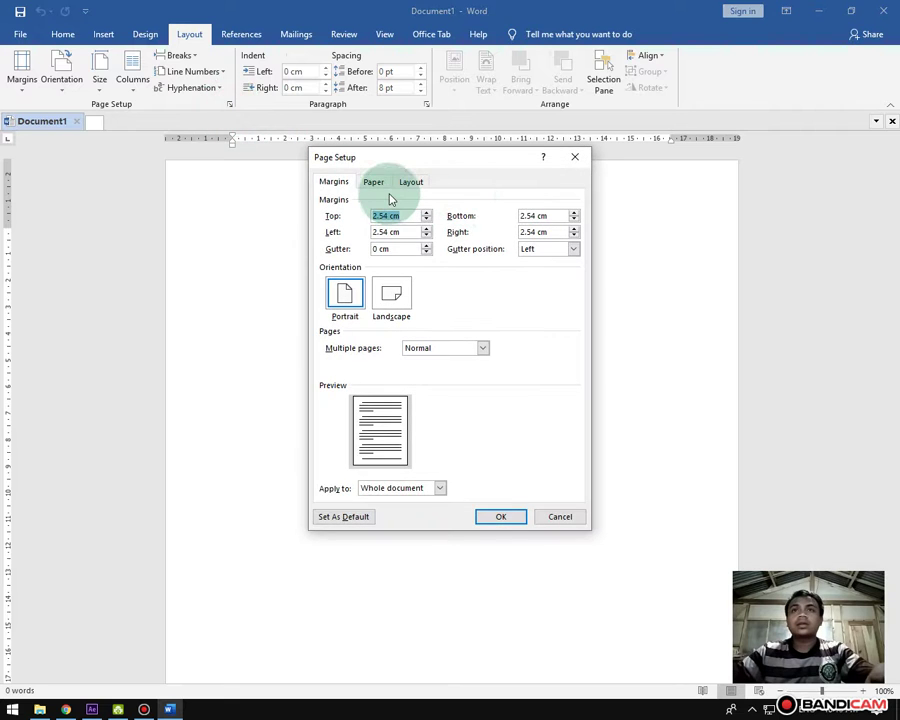
left_click(373, 182)
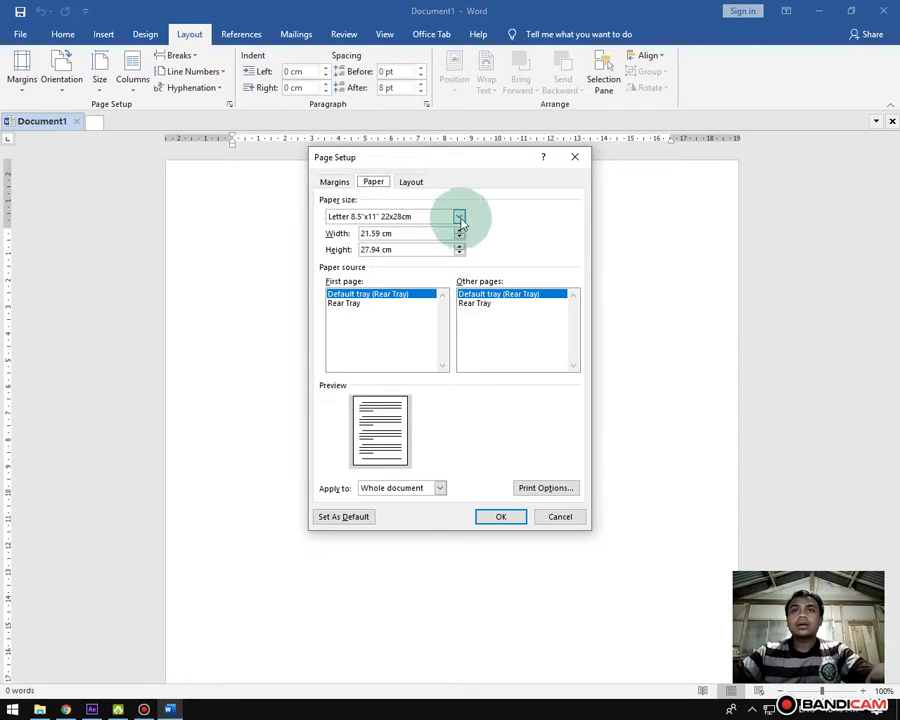
left_click(459, 216)
mouse_move(462, 241)
left_mouse_down()
mouse_move(464, 263)
mouse_move(421, 271)
left_mouse_up()
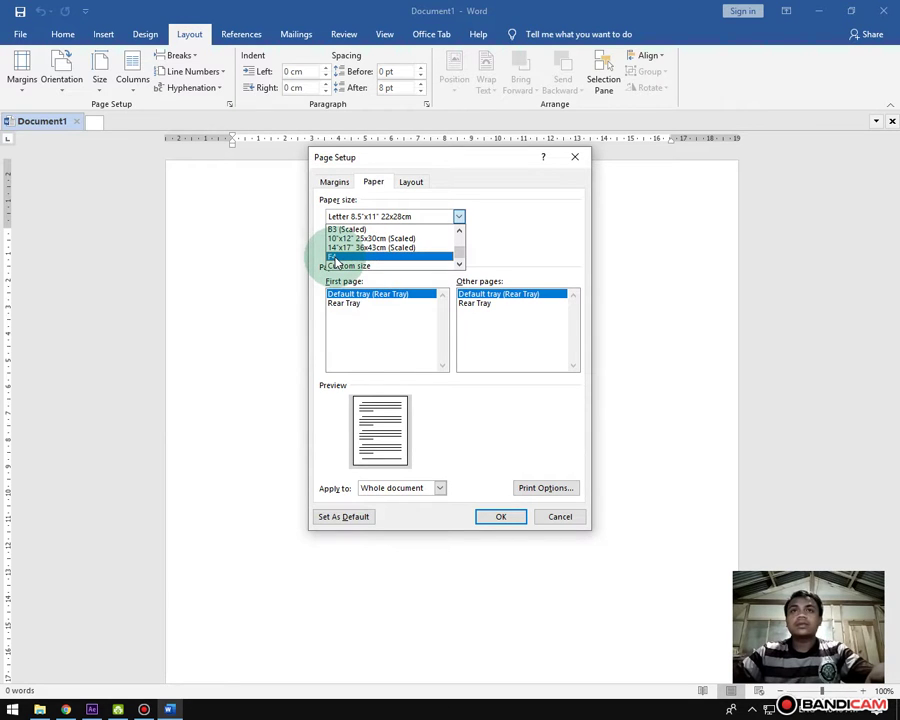
left_click(335, 257)
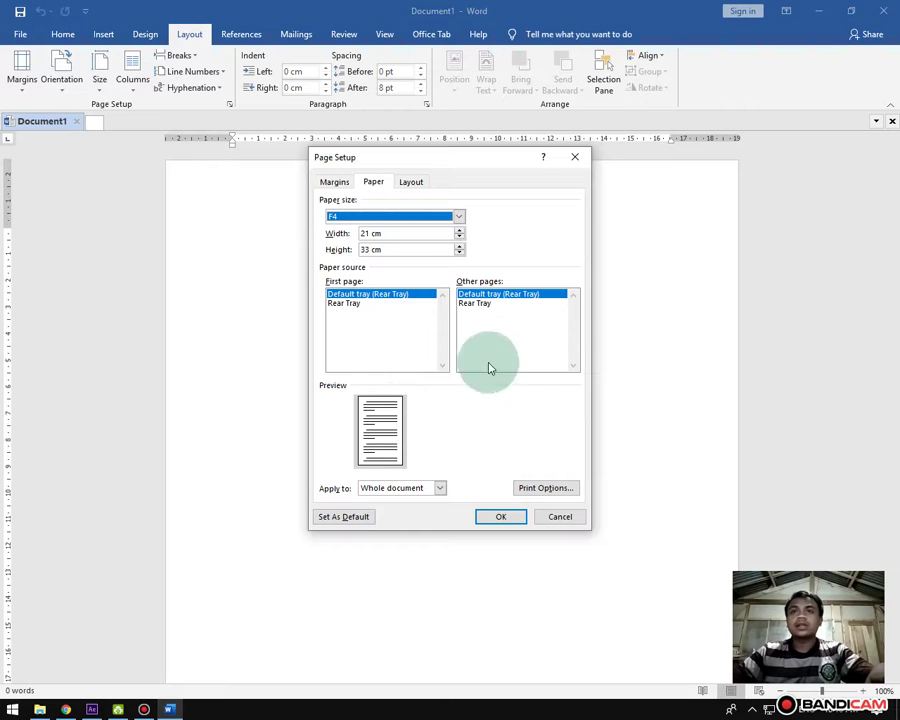
left_click(500, 516)
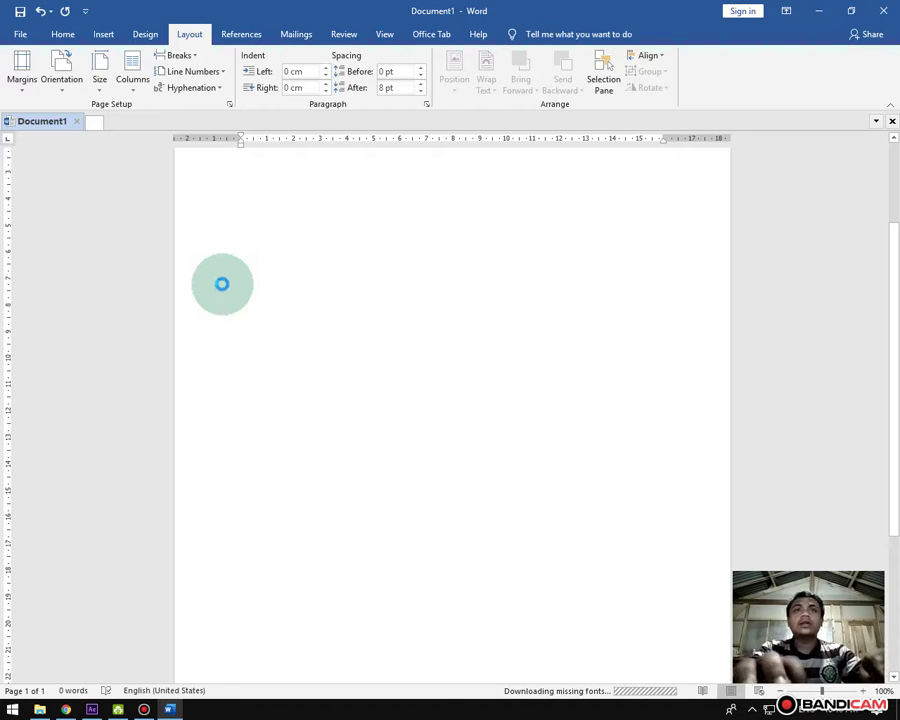
Step: In Document2's Page Setup, pick F4 from the Paper size list and apply it
left_click(194, 40)
left_click(230, 104)
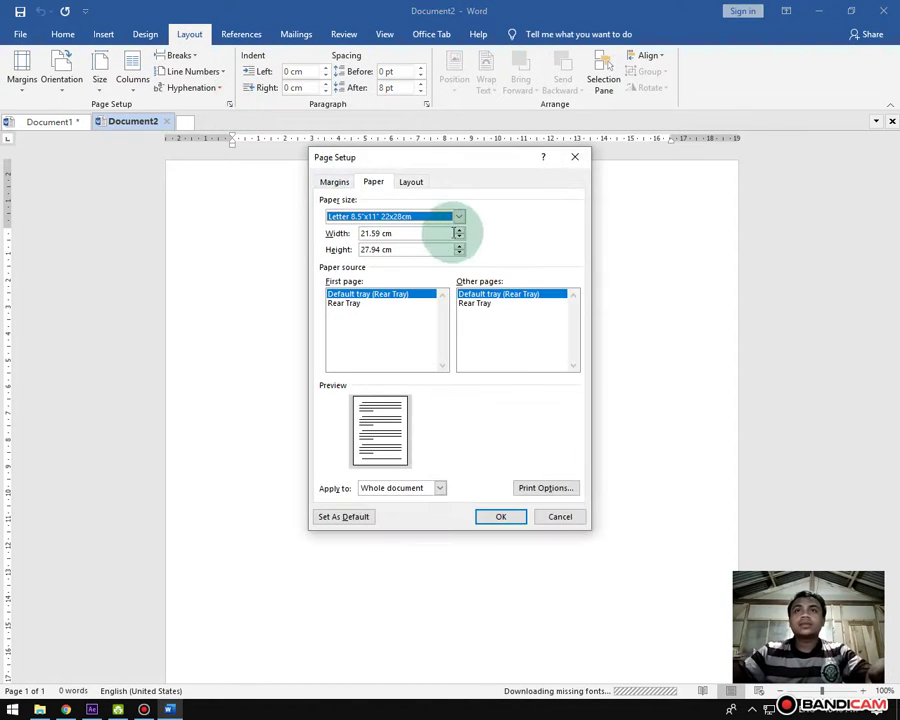
left_click(458, 216)
scroll(408, 264, "down", 5)
scroll(454, 254, "down", 5)
left_click_drag(461, 246, 463, 268)
left_click(382, 264)
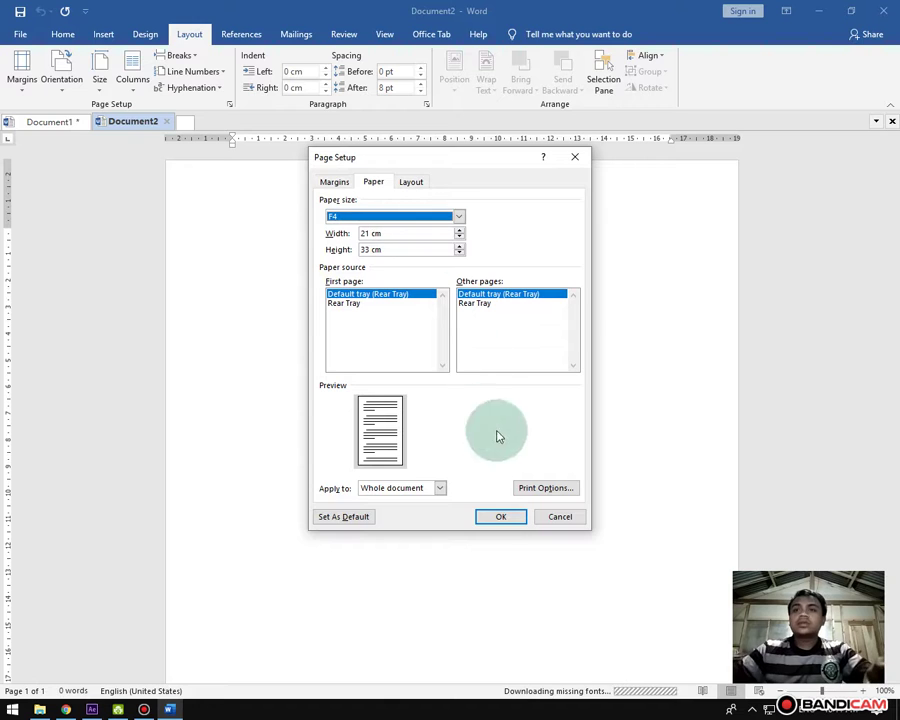
left_click(501, 515)
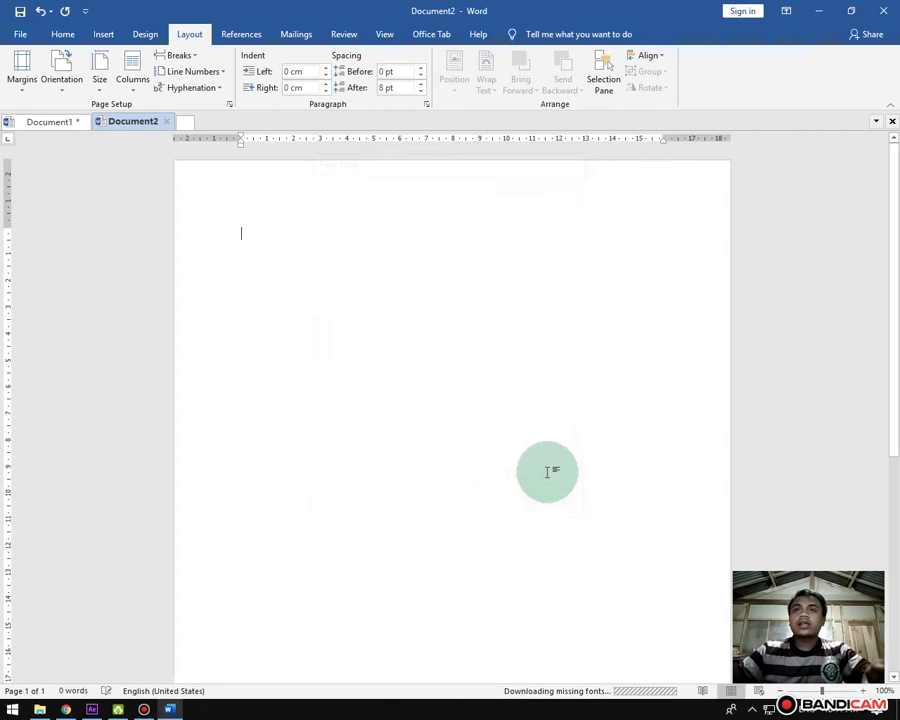
Step: Close Document2 without saving it
left_click(58, 122)
left_click(137, 123)
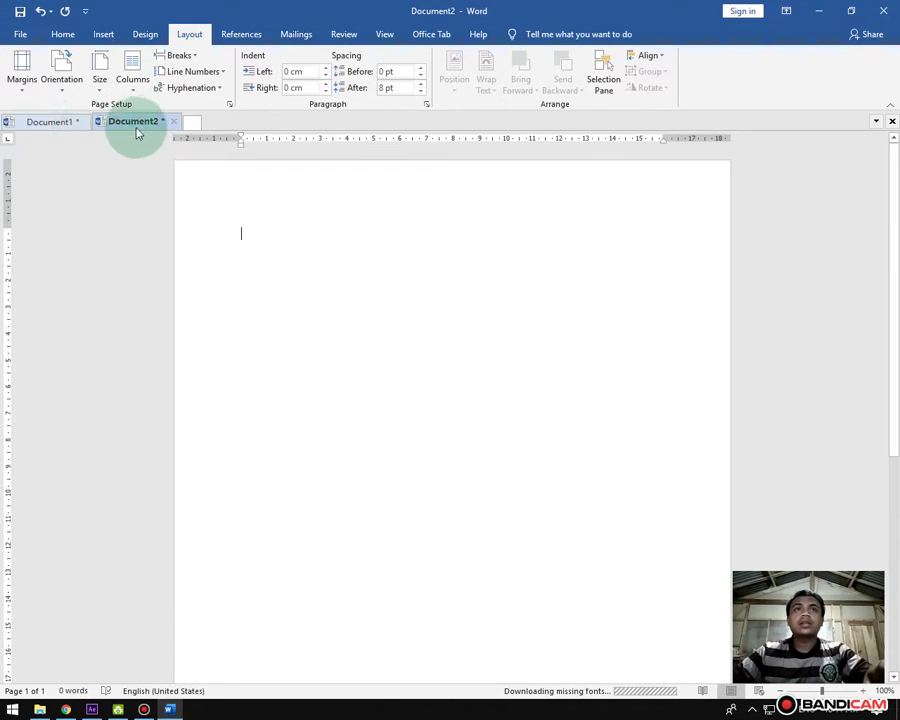
left_click(173, 121)
left_click(446, 383)
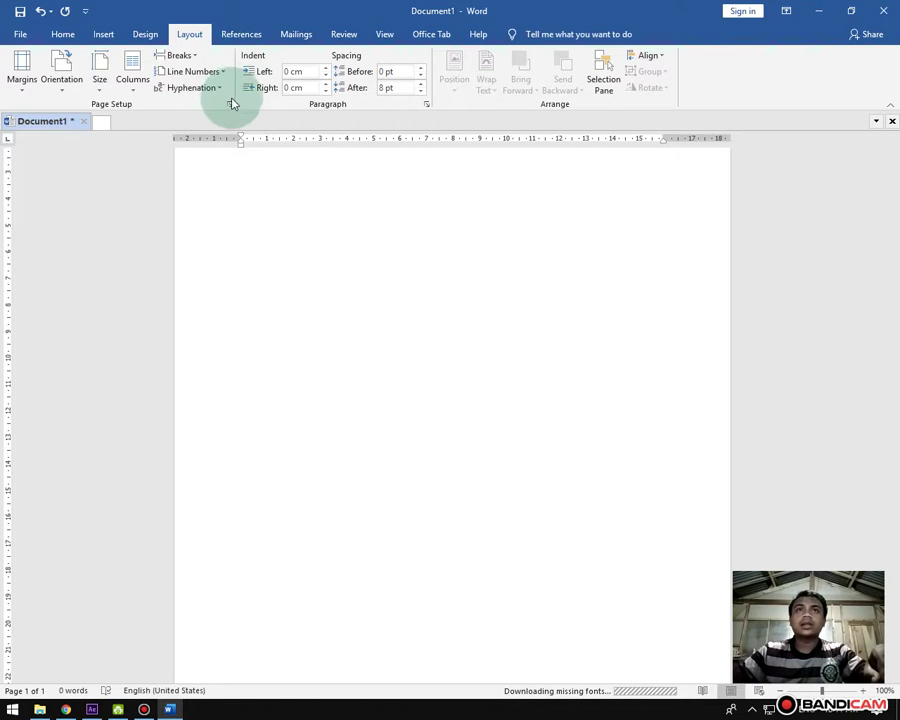
Step: Set F4 as Word's default page size in Page Setup, confirm, and close Document1
left_click(230, 104)
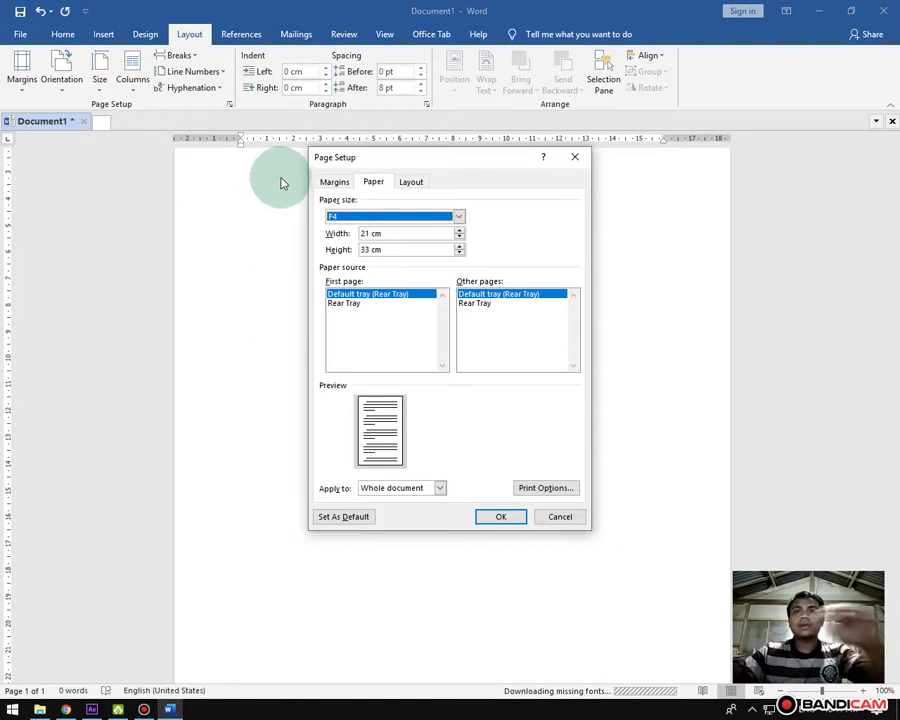
left_click(343, 517)
left_click(428, 398)
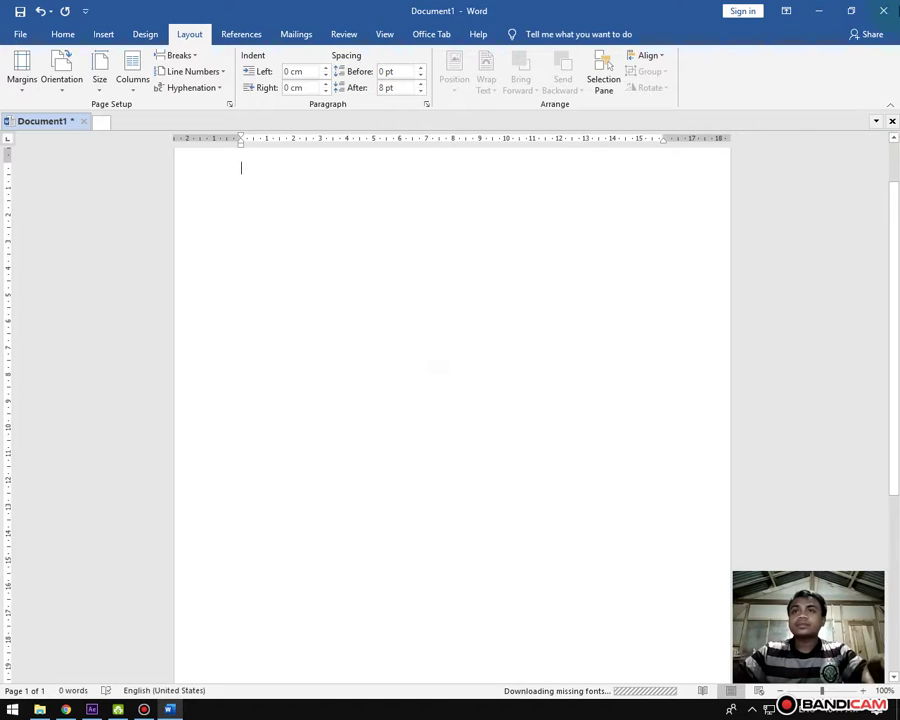
left_click(892, 121)
Step: Exit the current Word session without saving and refresh the desktop
left_click(448, 383)
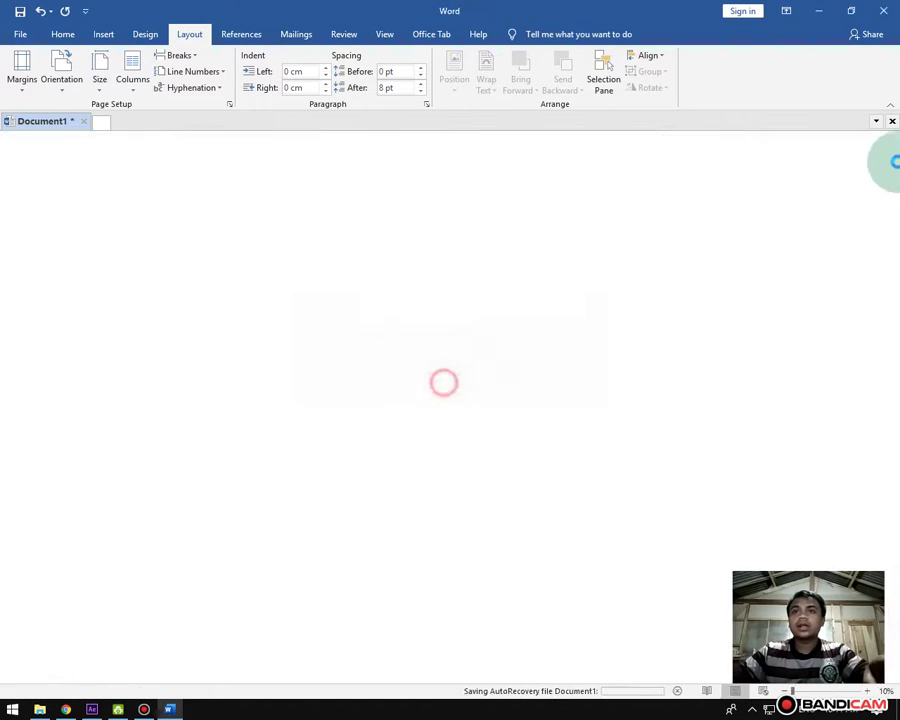
right_click(415, 162)
left_click(451, 221)
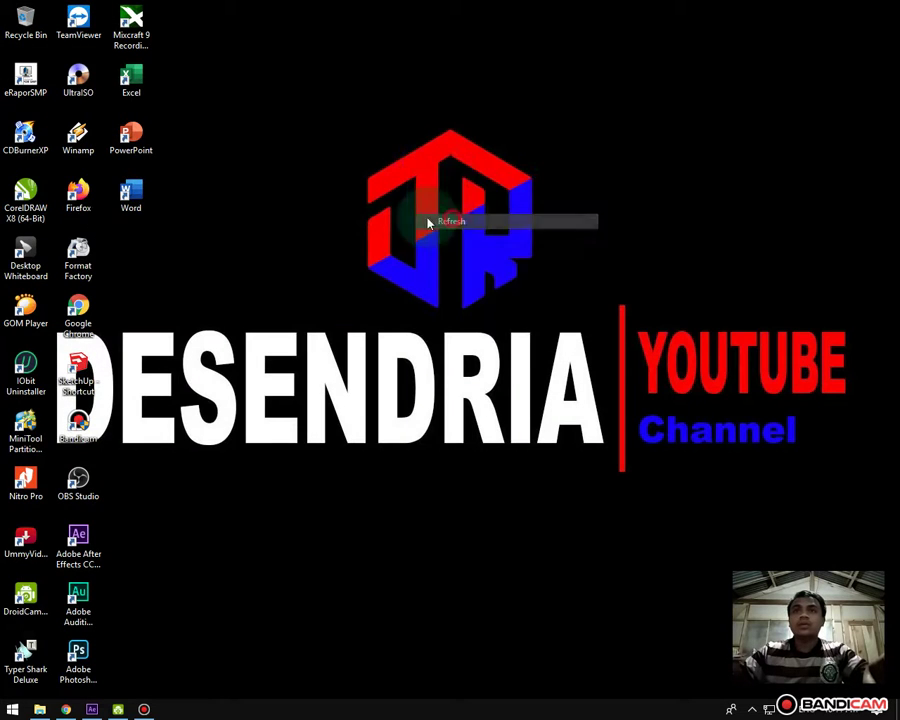
Step: Relaunch Word with a blank document and confirm its paper size is F4 (21 × 33 cm)
double_click(131, 195)
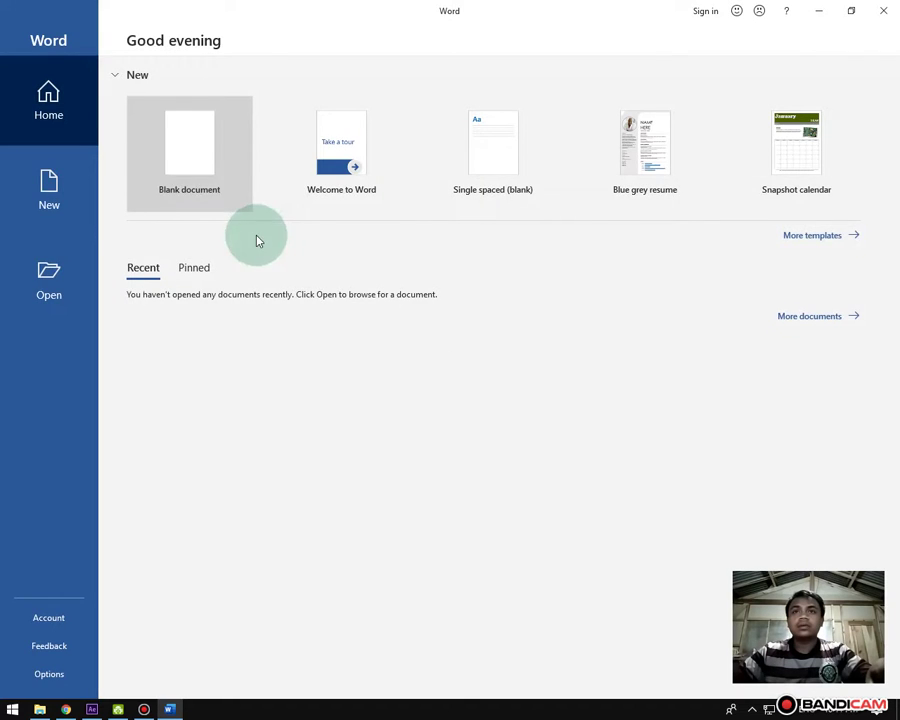
left_click(192, 158)
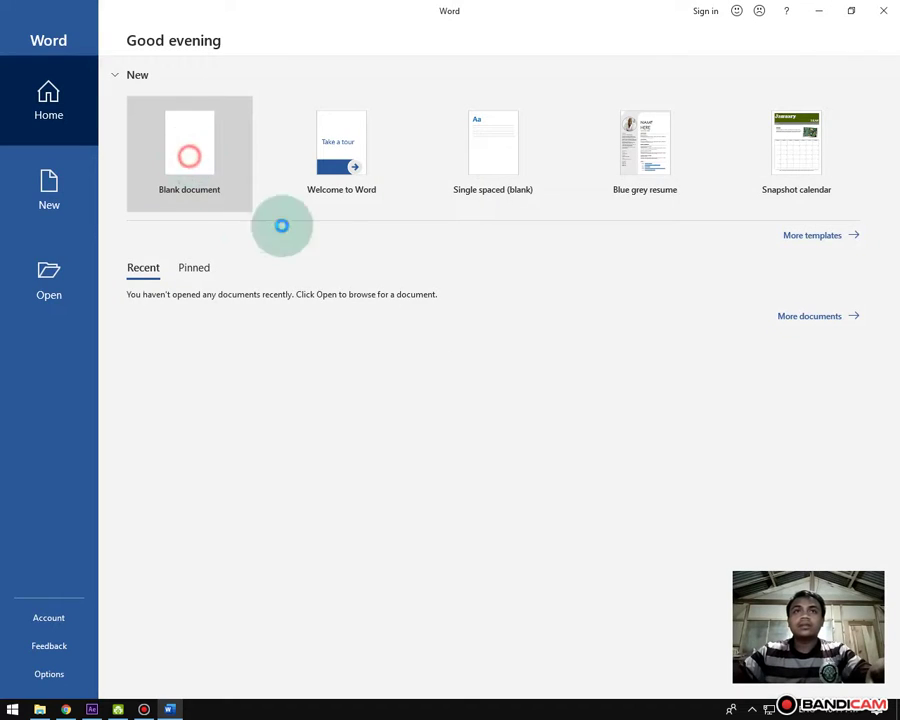
left_click(190, 33)
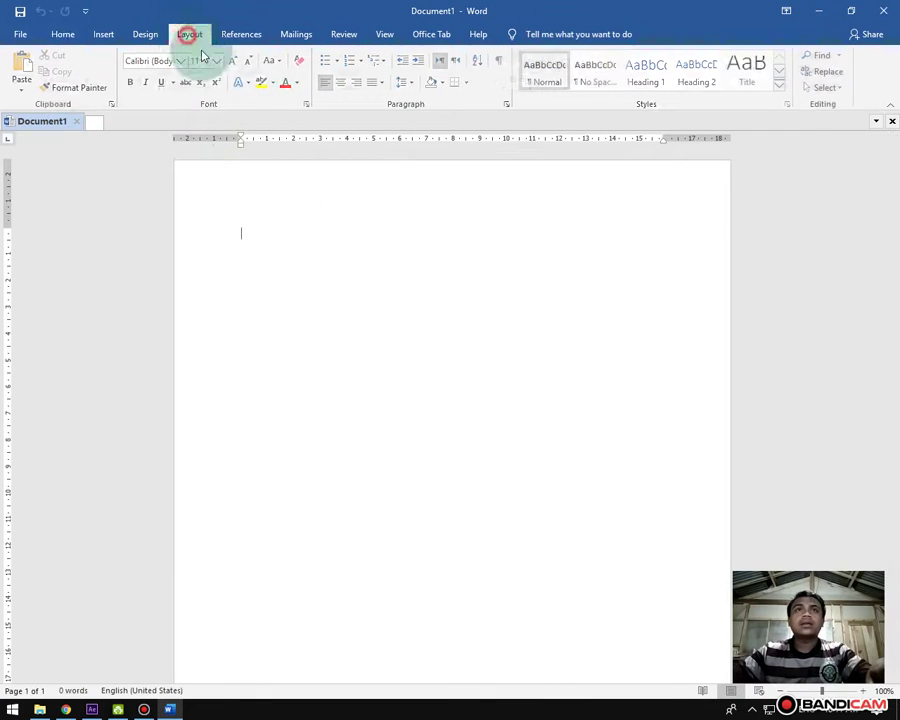
left_click(230, 104)
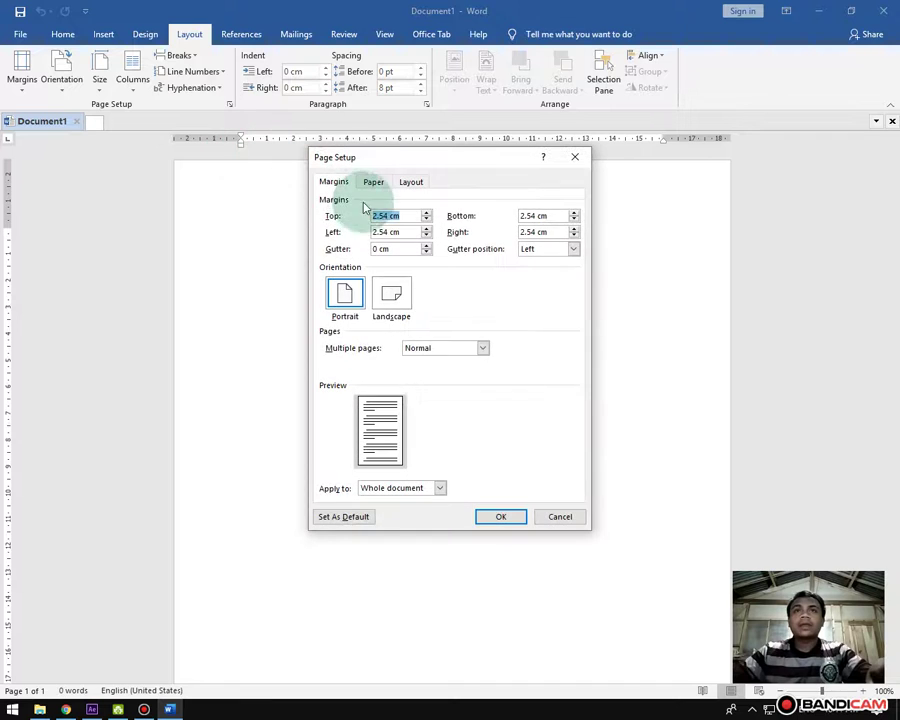
left_click(373, 181)
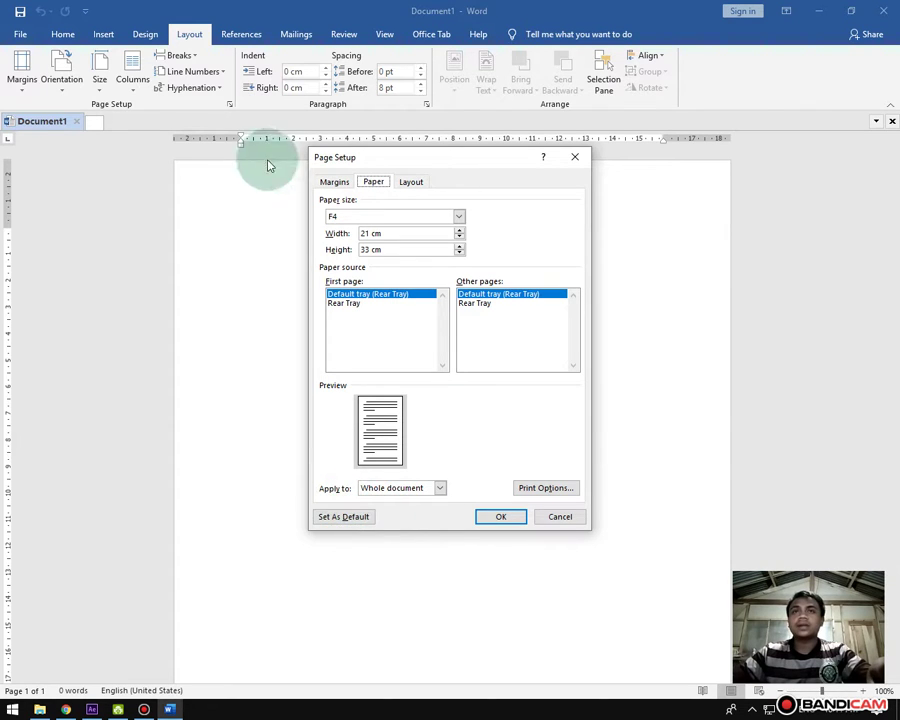
left_click(488, 516)
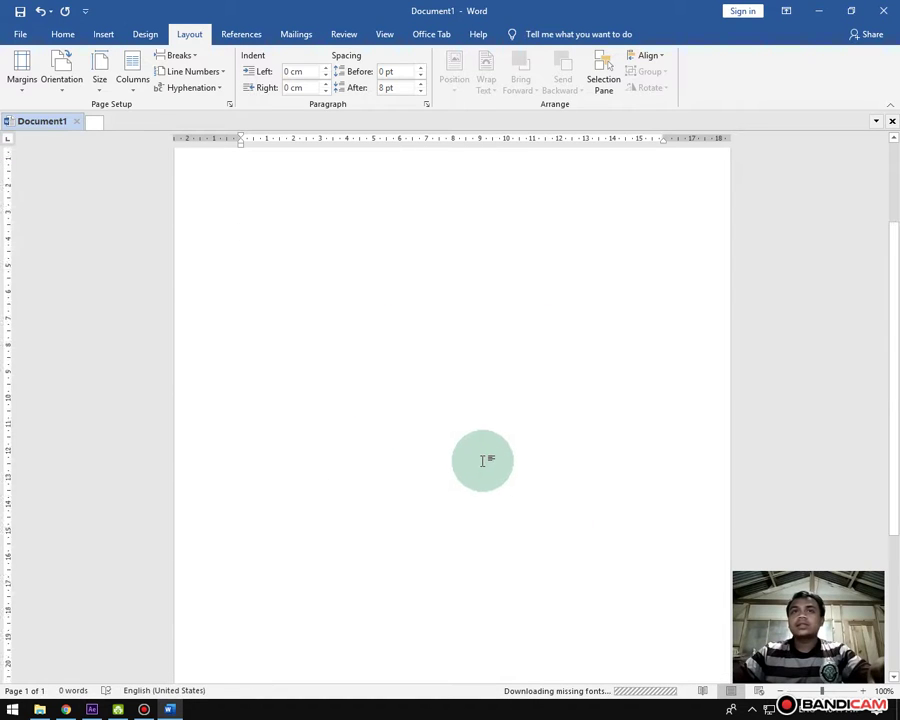
Step: Close Word, discarding changes to Document1
left_click(221, 362)
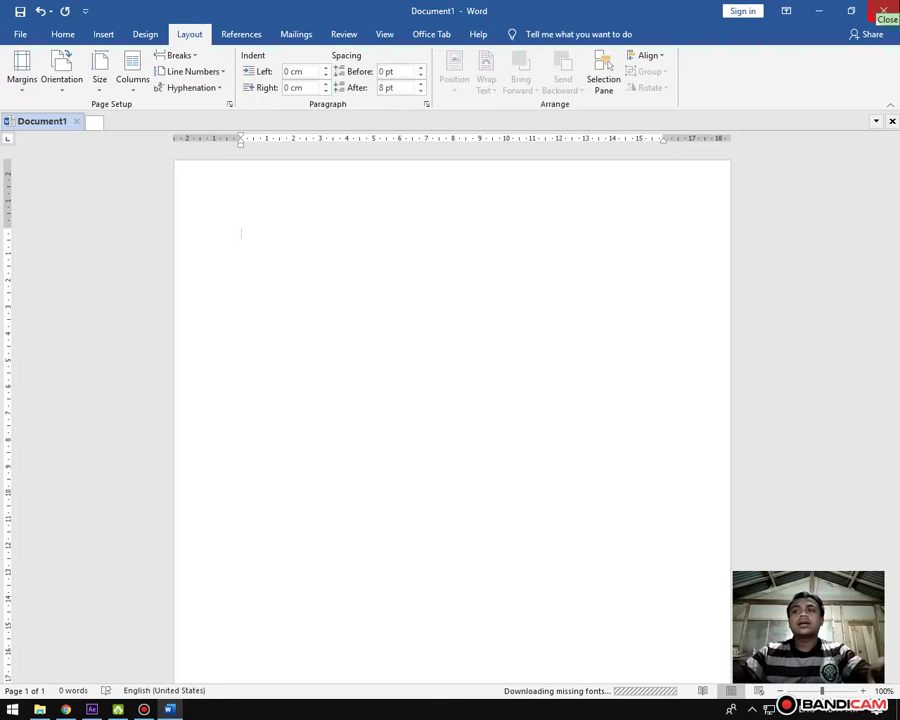
left_click(884, 11)
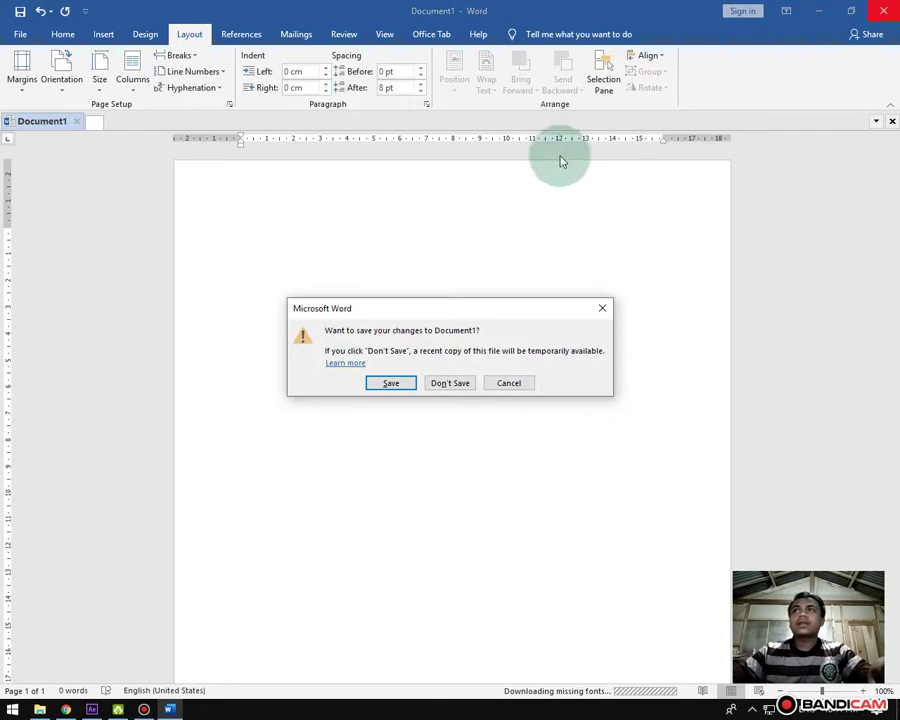
left_click(472, 380)
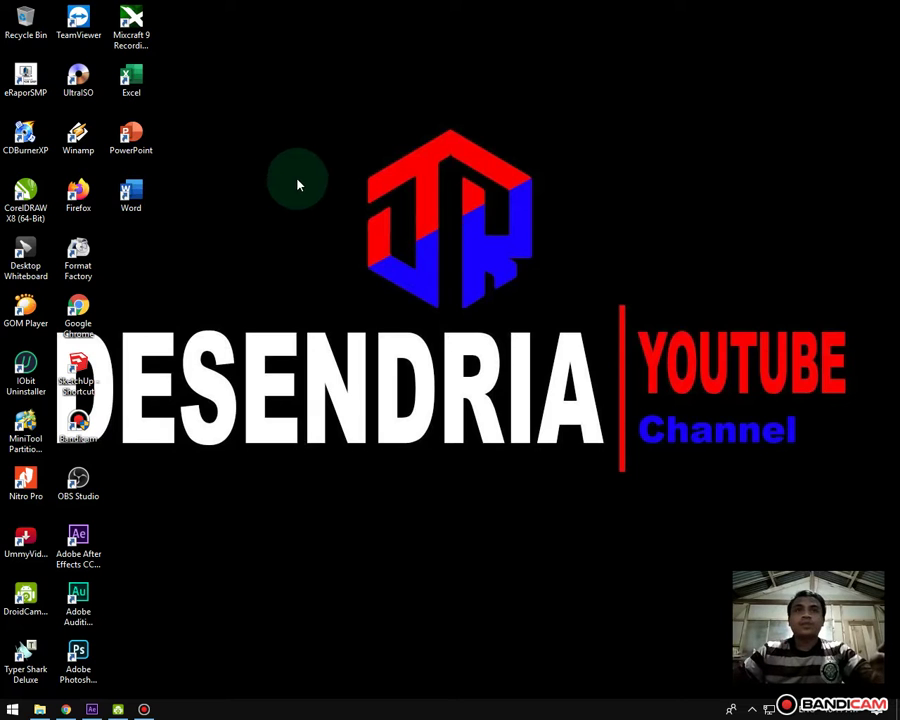
Step: Launch Excel with a blank workbook and change its paper size from A4 to F4 in Page Setup
double_click(137, 88)
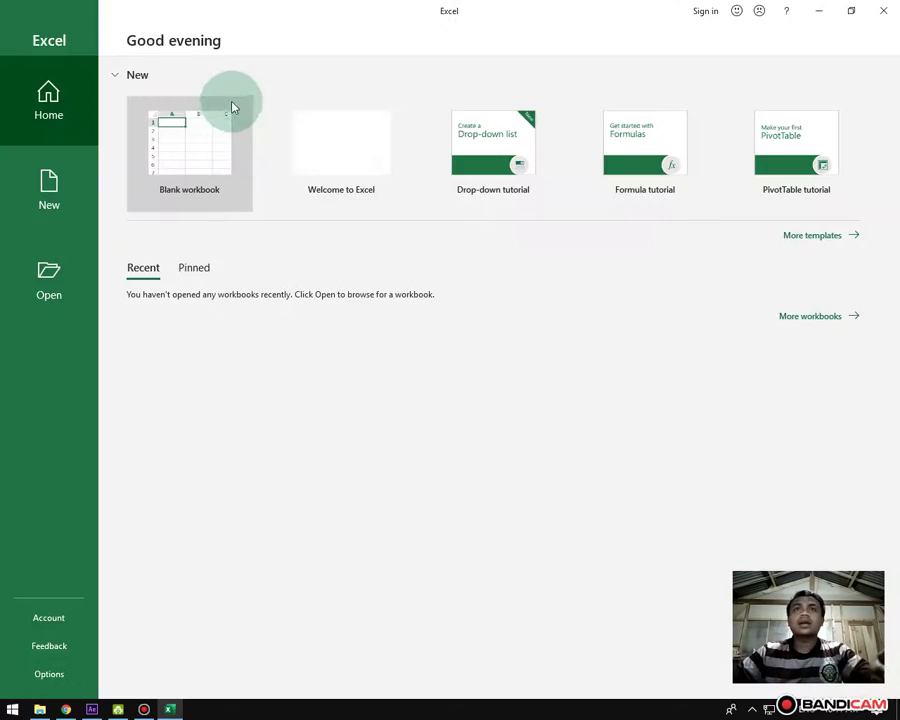
left_click(198, 135)
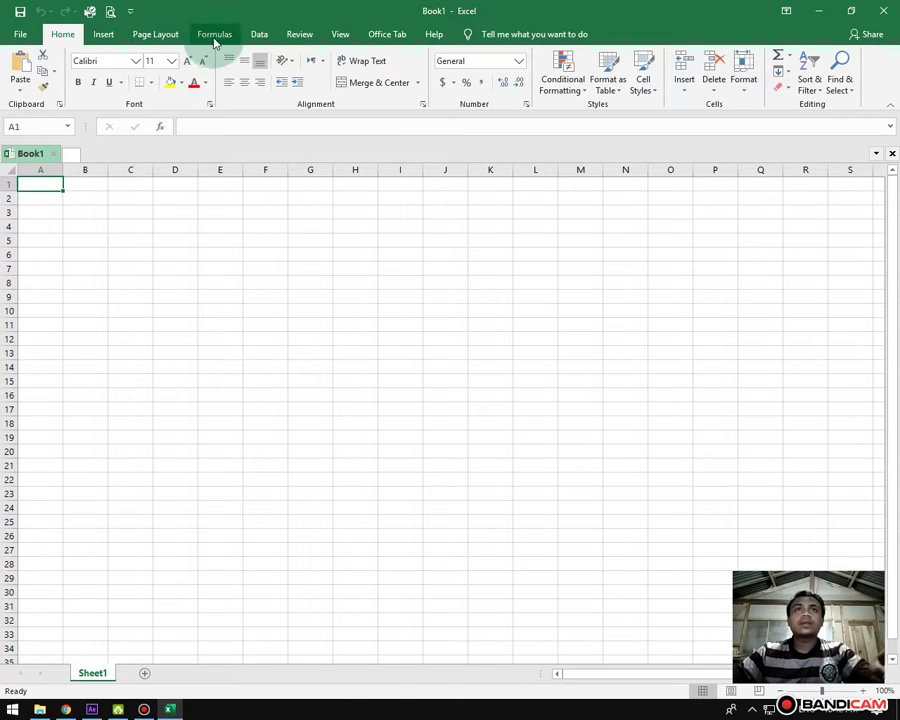
left_click(155, 36)
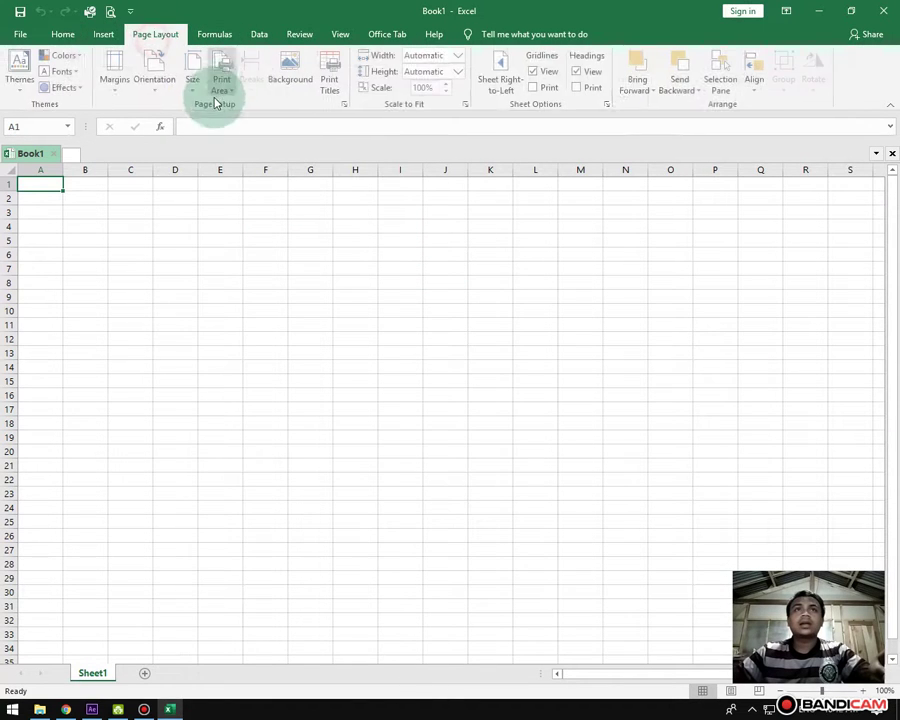
left_click(346, 104)
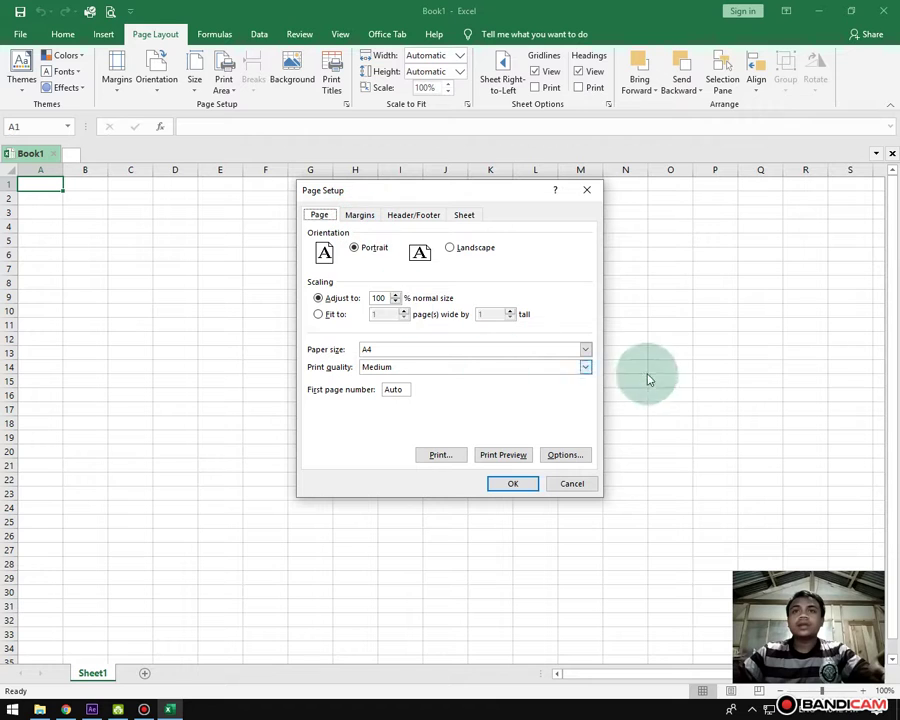
left_click(585, 349)
left_click_drag(586, 368, 594, 419)
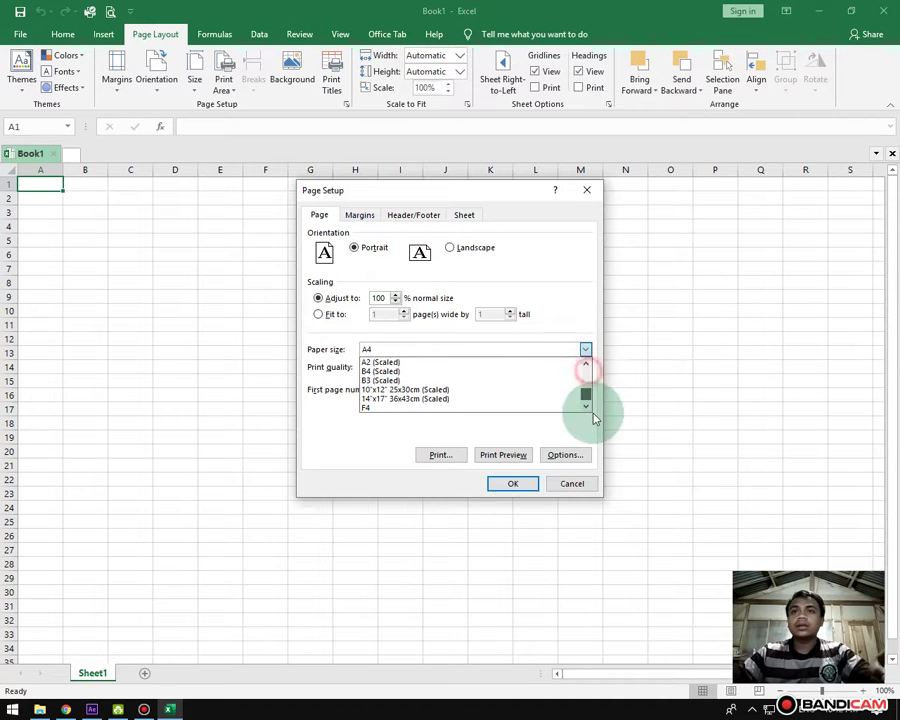
left_click(455, 407)
left_click(512, 483)
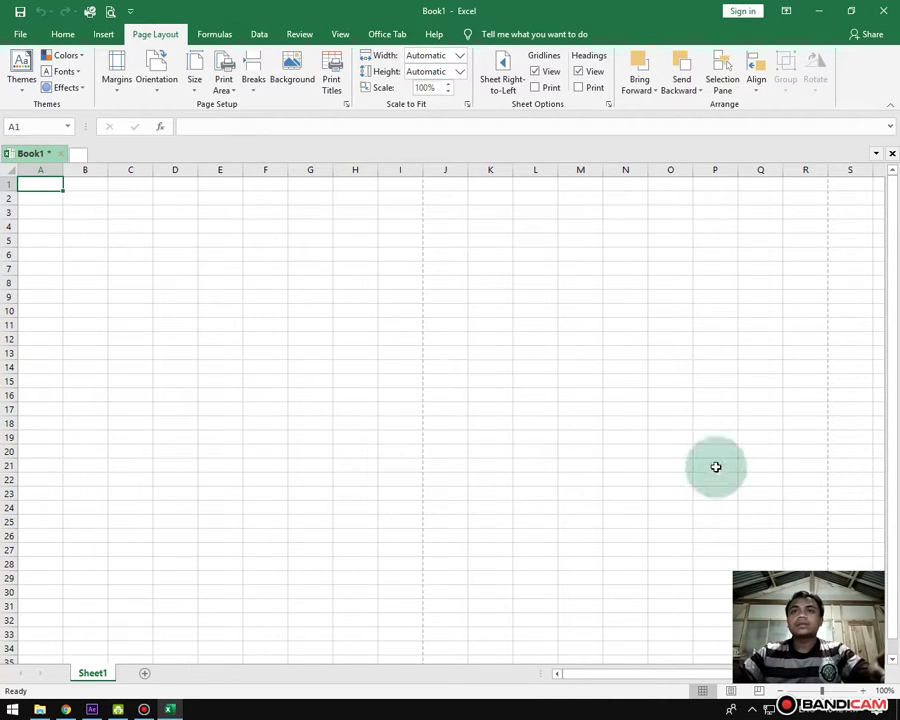
Step: Check the F4 pages in Page Layout view, then close Excel without saving Book1
left_click(731, 691)
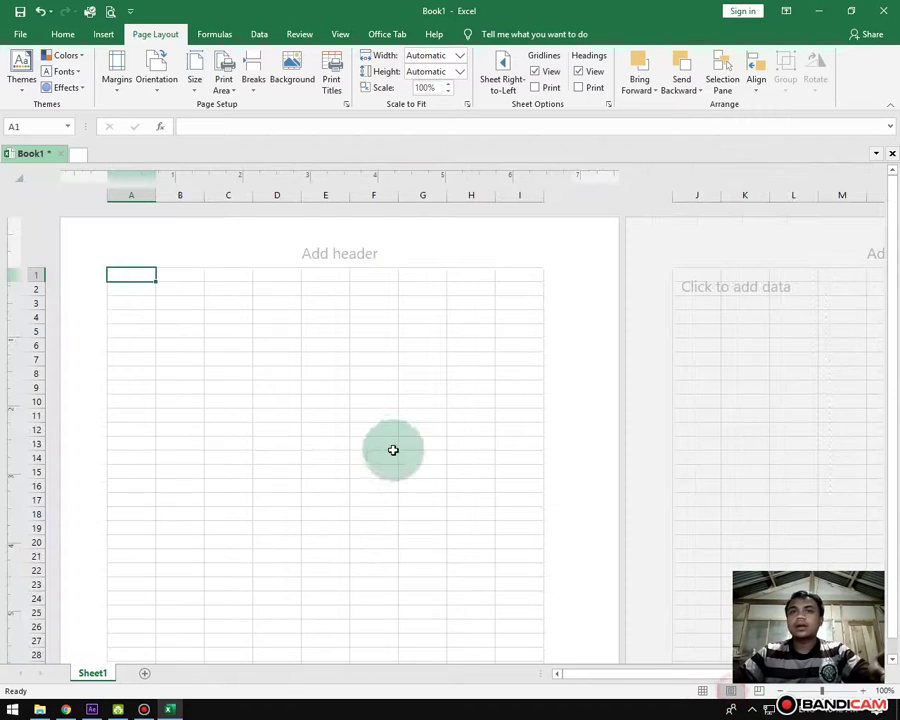
scroll(393, 446, "down", 3)
scroll(400, 442, "down", 8)
scroll(403, 442, "down", 3)
scroll(403, 442, "up", 10)
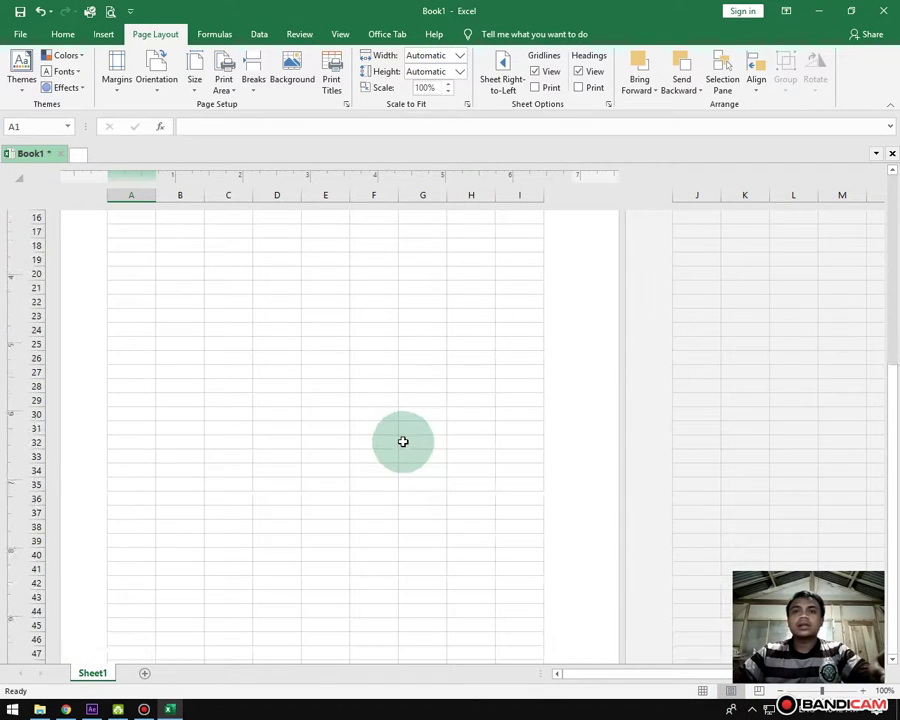
scroll(403, 442, "up", 5)
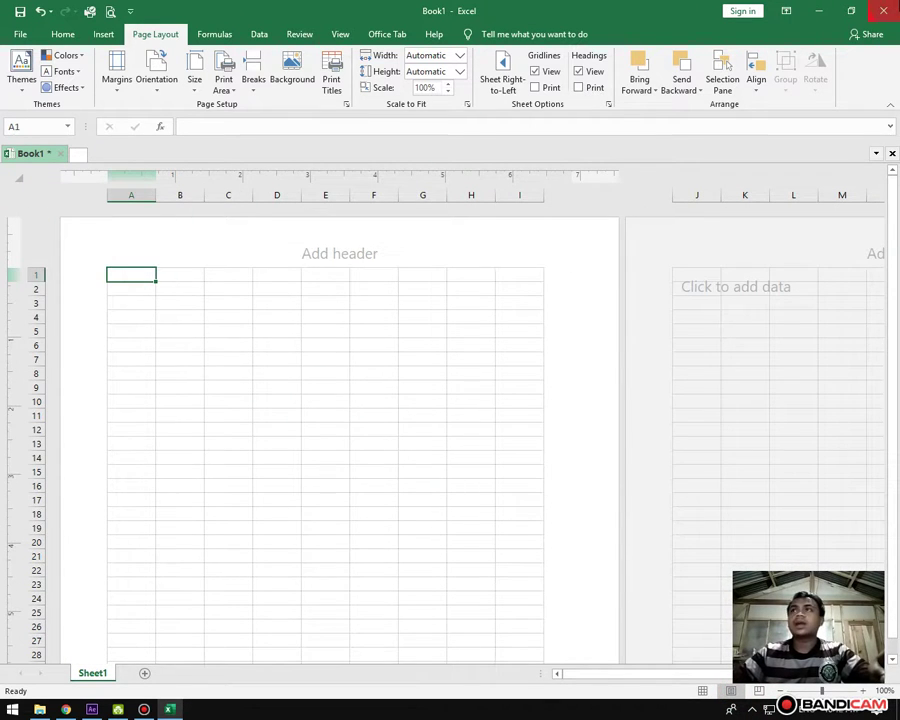
left_click(883, 10)
left_click(458, 371)
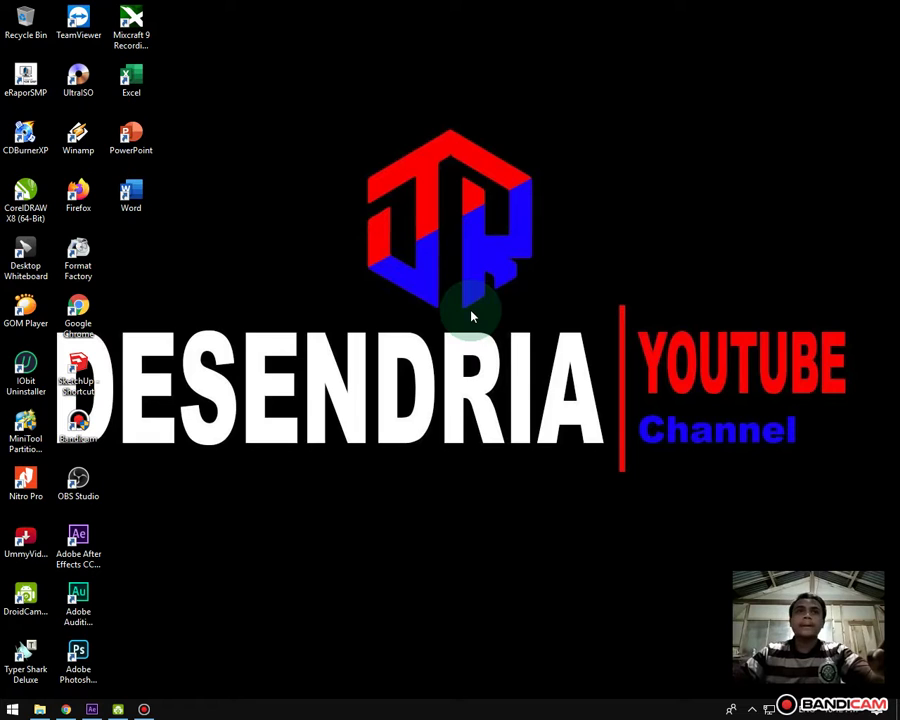
right_click(240, 150)
left_click(261, 209)
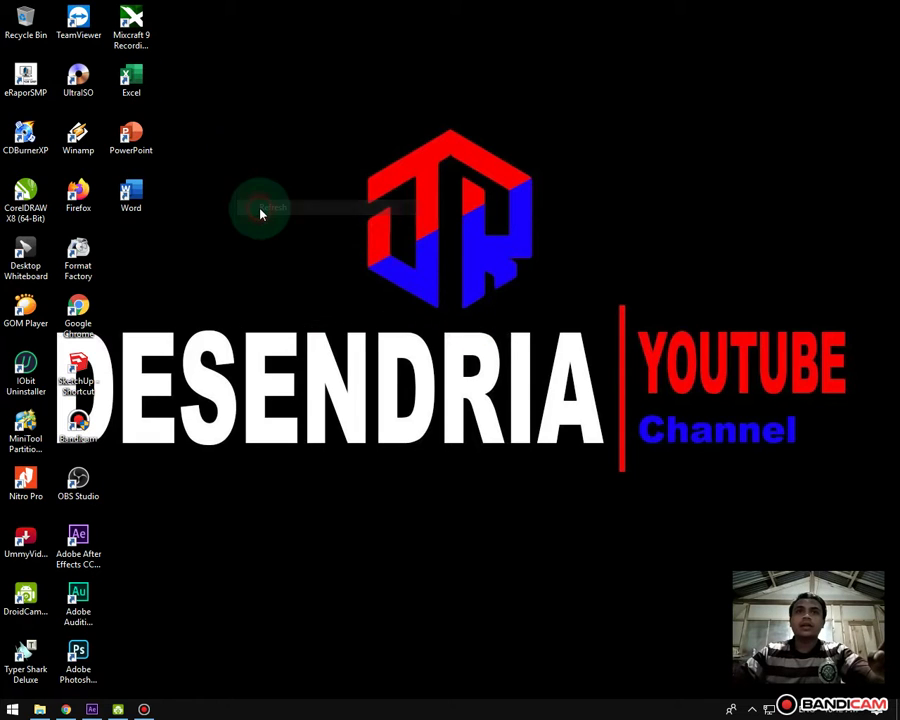
right_click(255, 203)
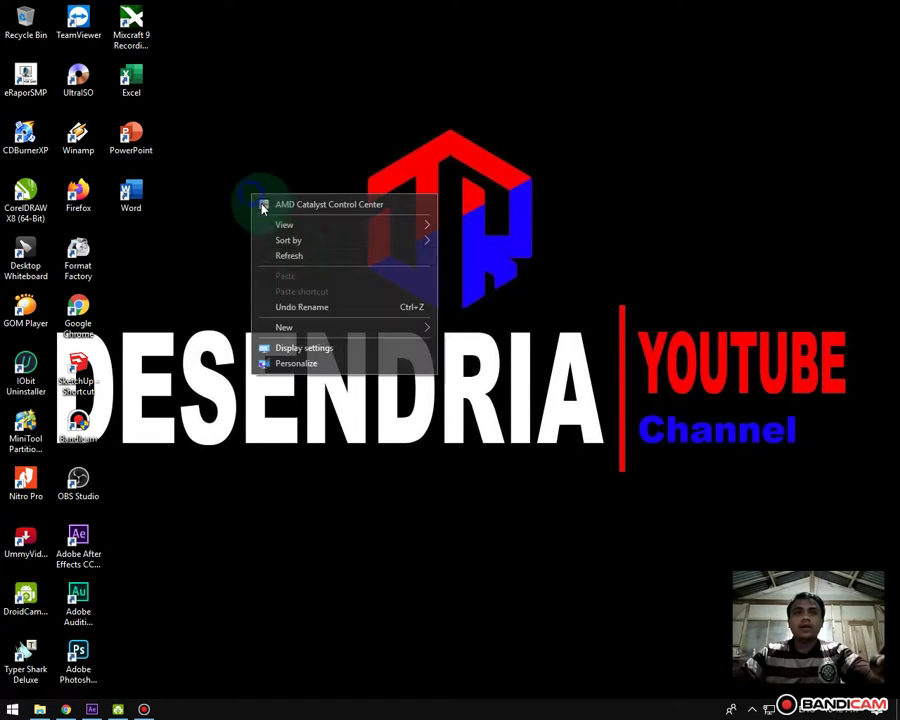
left_click(299, 261)
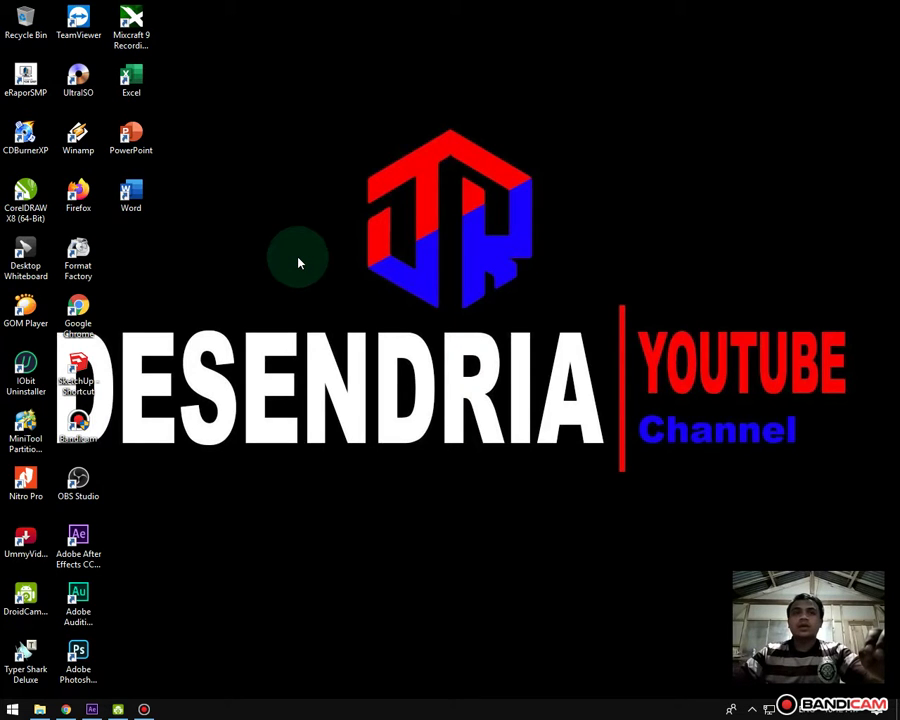
right_click(259, 200)
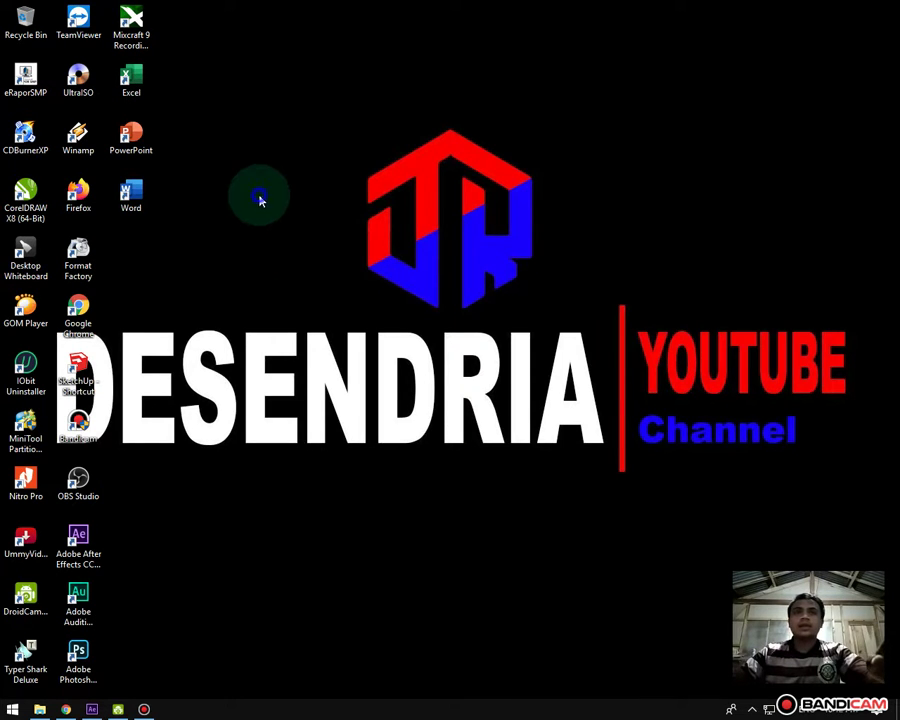
left_click(278, 258)
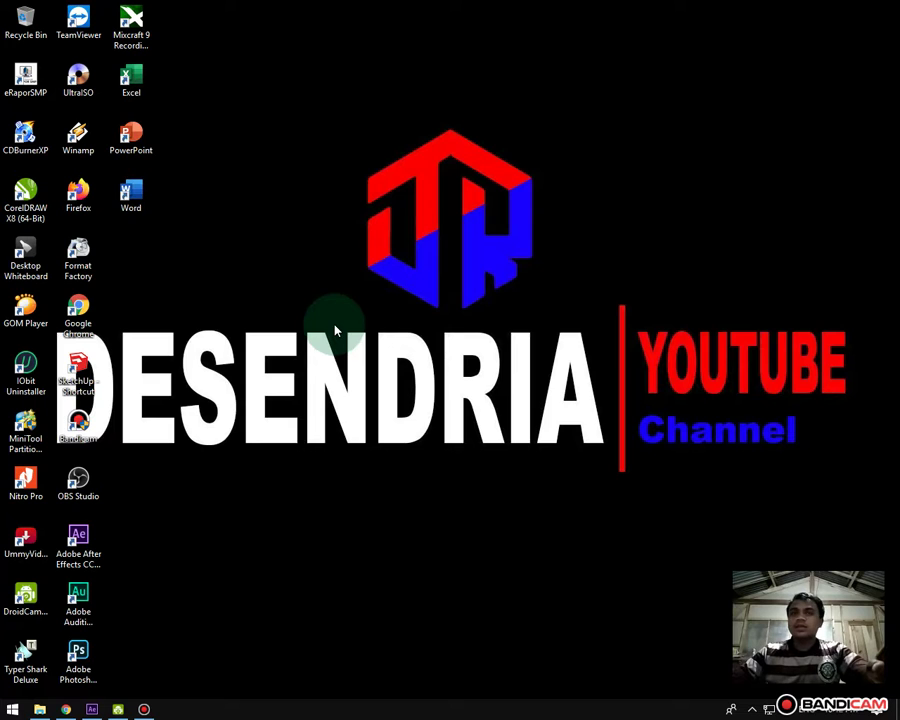
left_click(313, 228)
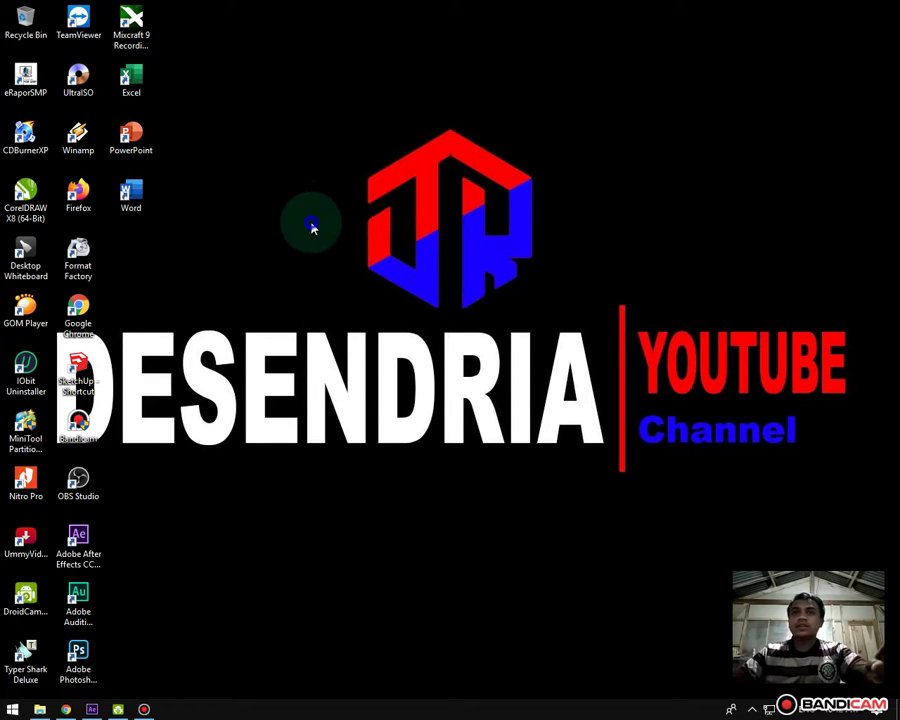
right_click(313, 228)
left_click(342, 285)
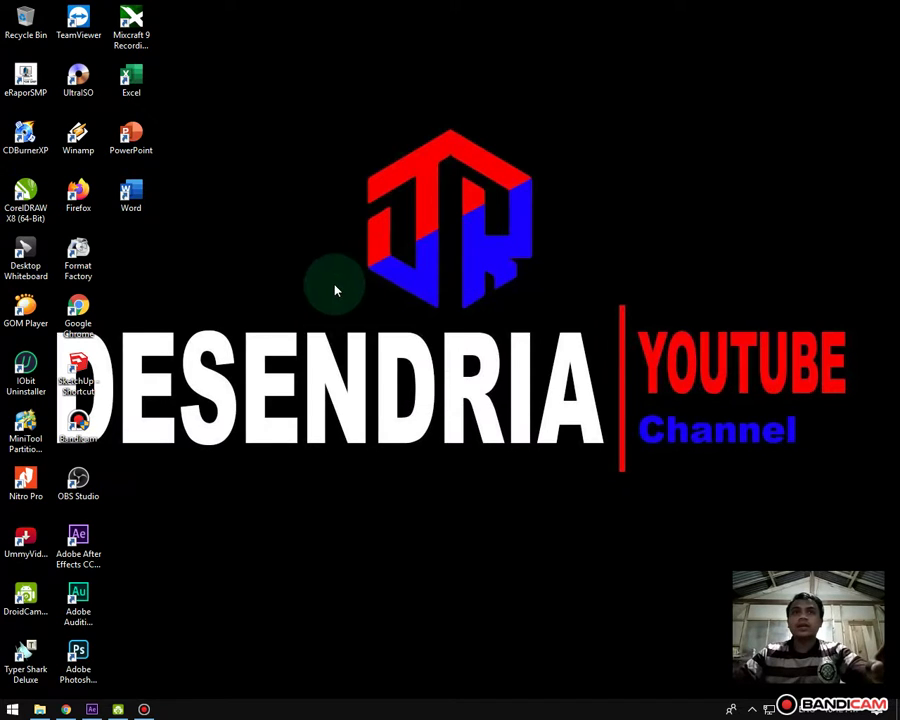
right_click(284, 234)
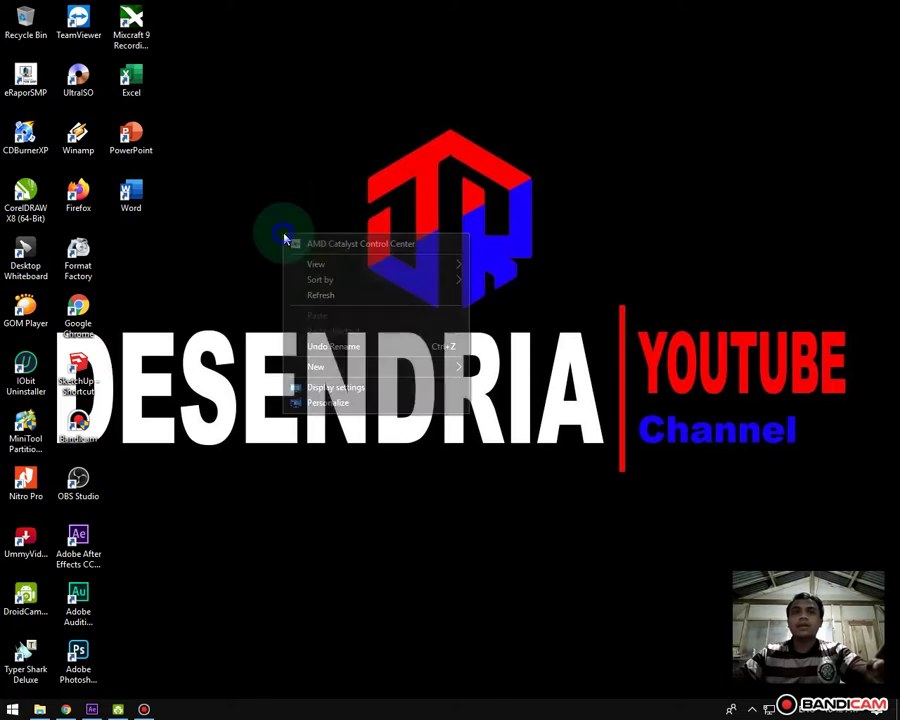
left_click(326, 297)
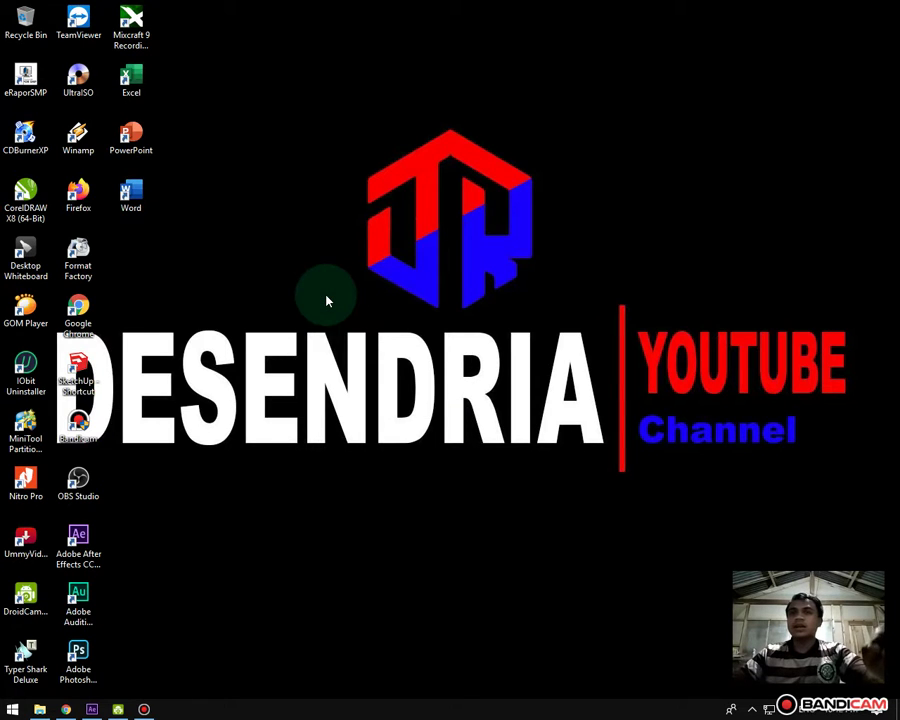